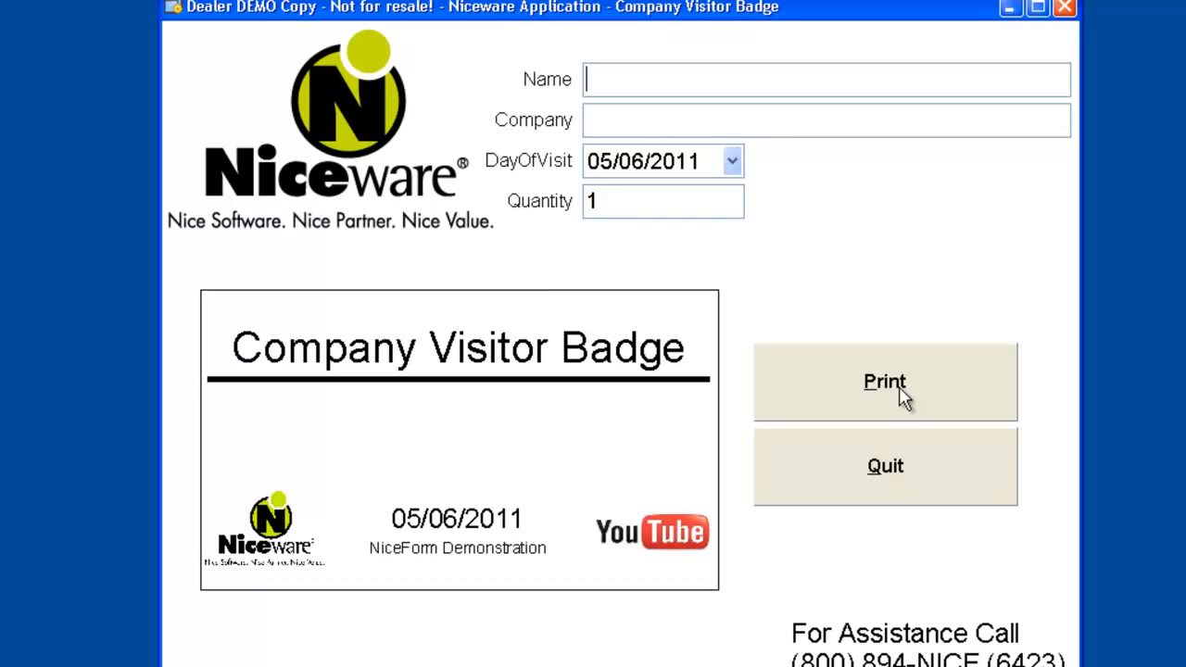
Quit the running Company Visitor Badge form to get back to the designer.
left_click(907, 465)
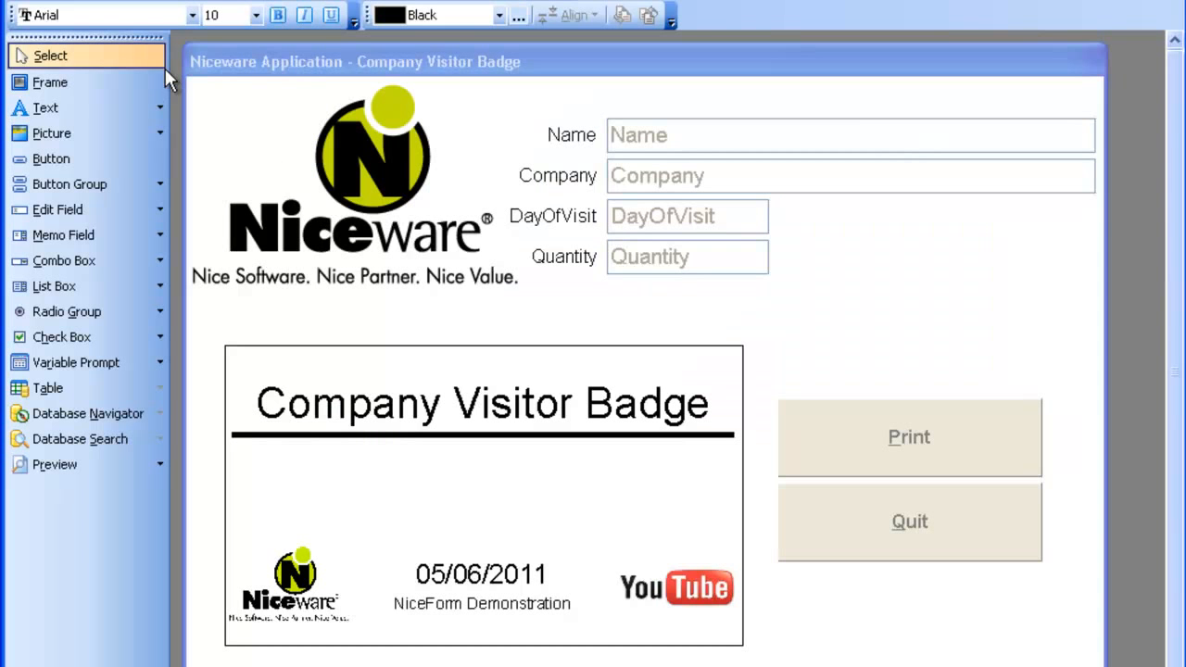
Close the Company Visitor Badge form.
left_click(23, 0)
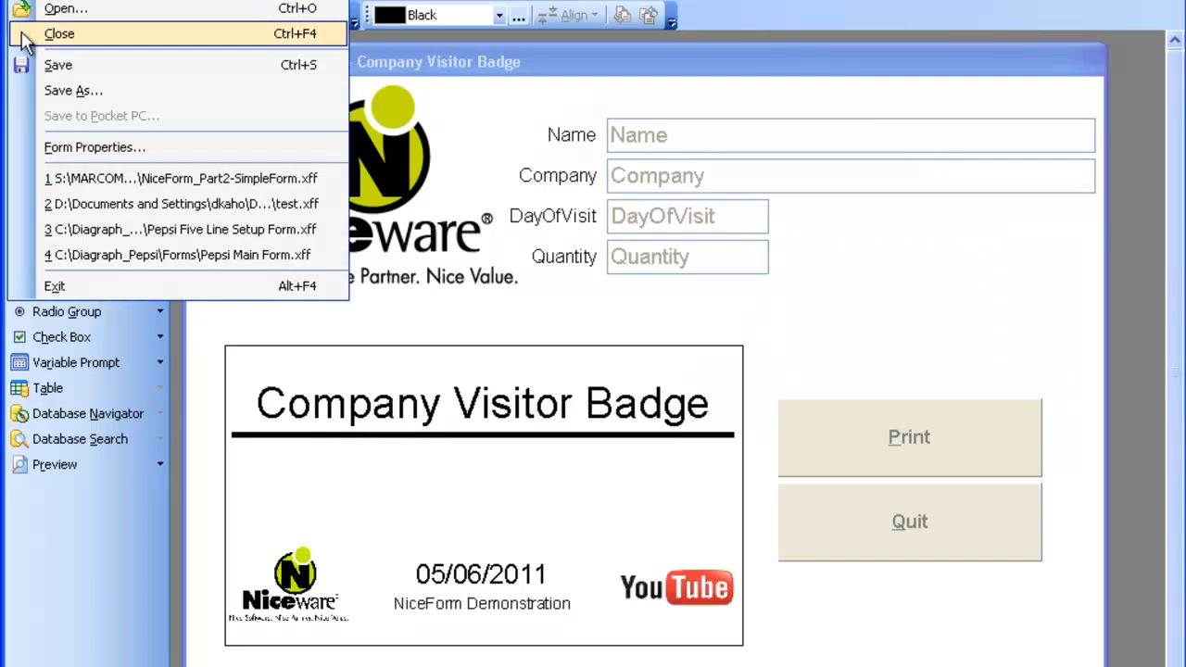
left_click(59, 34)
left_click(22, 0)
left_click(645, 151)
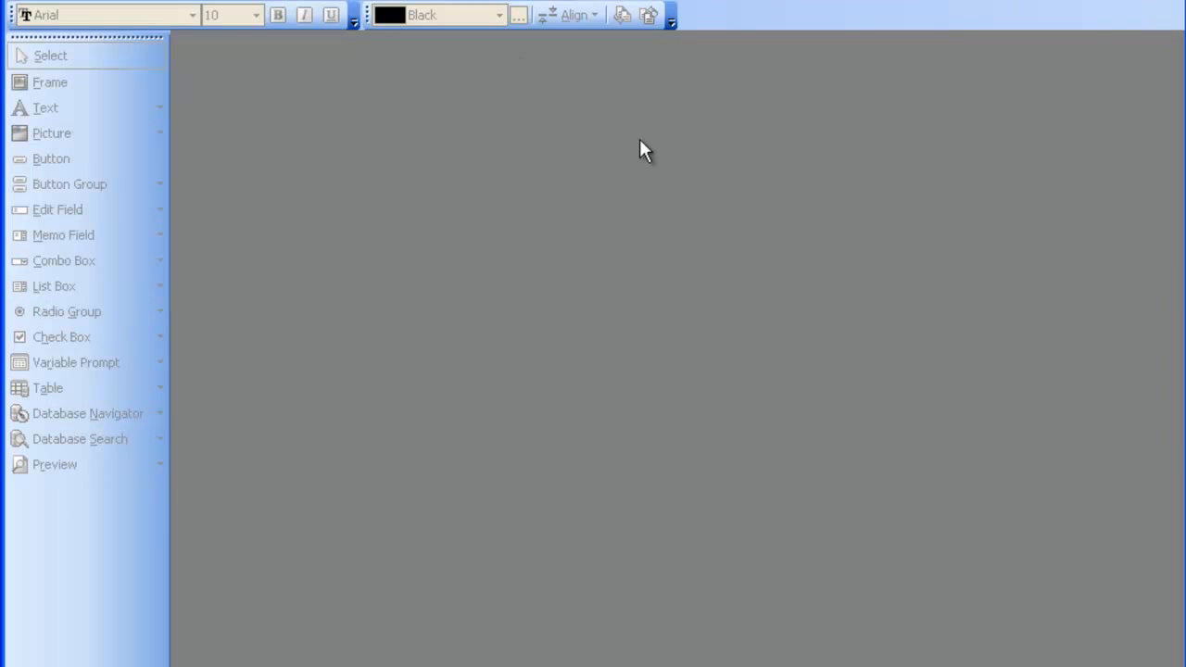
Start a new Windows form in the wizard using SimpleLabel.lbl as the label file.
left_click(22, 0)
mouse_move(45, 2)
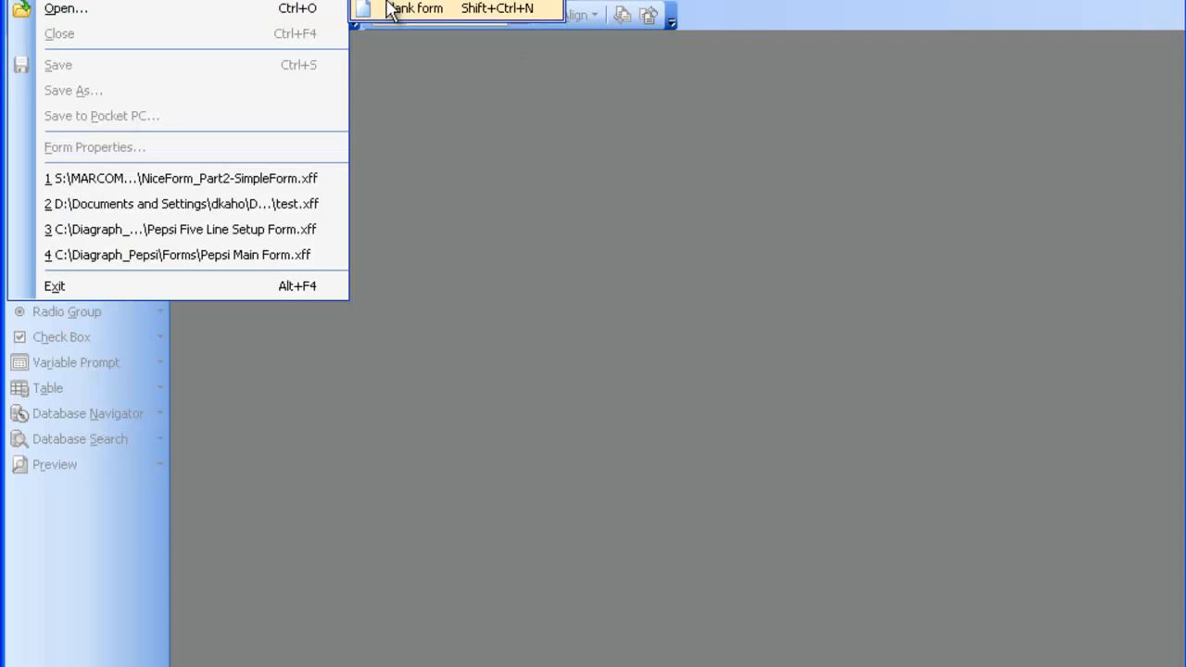
left_click(393, 7)
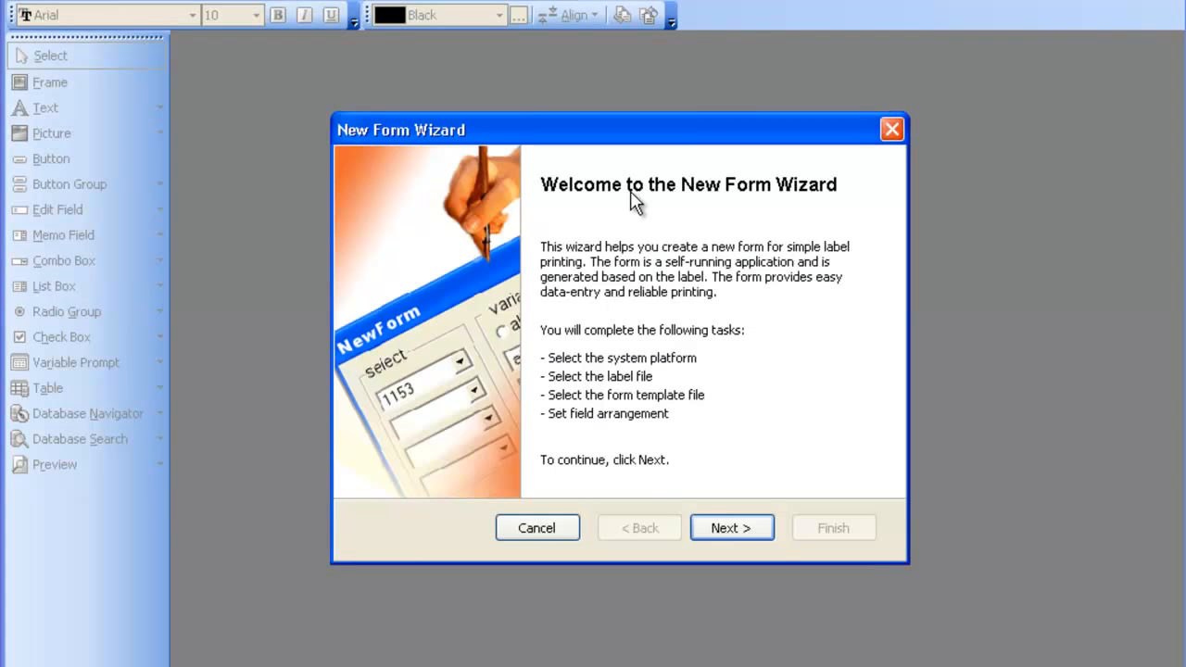
left_click(731, 527)
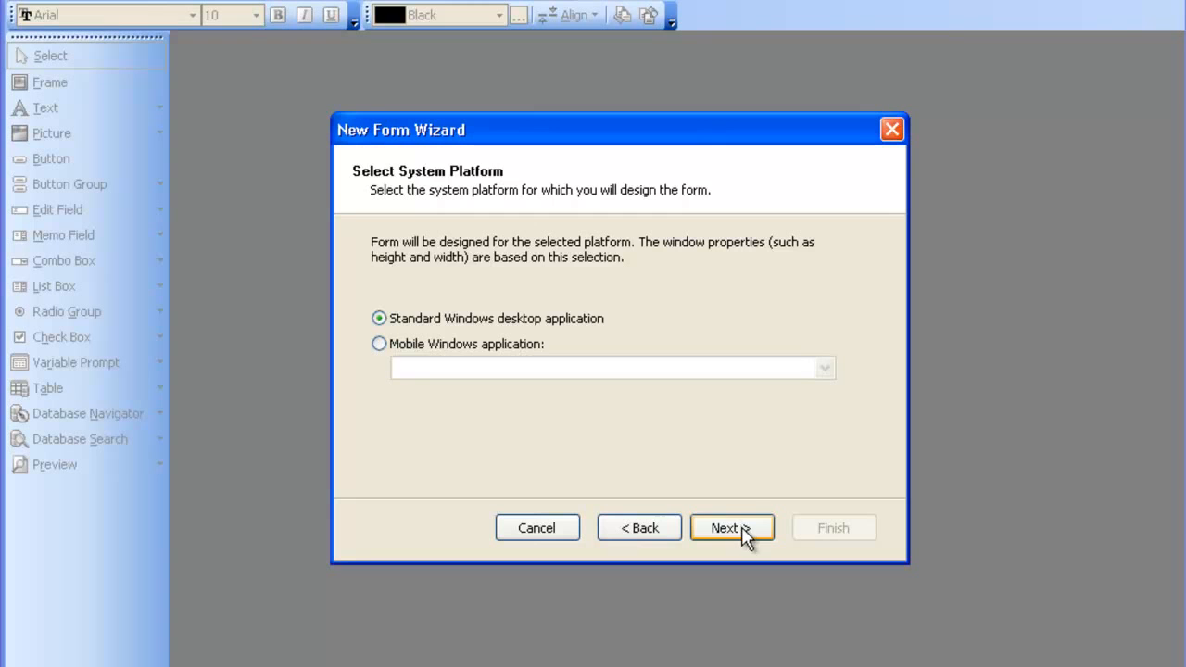
left_click(732, 527)
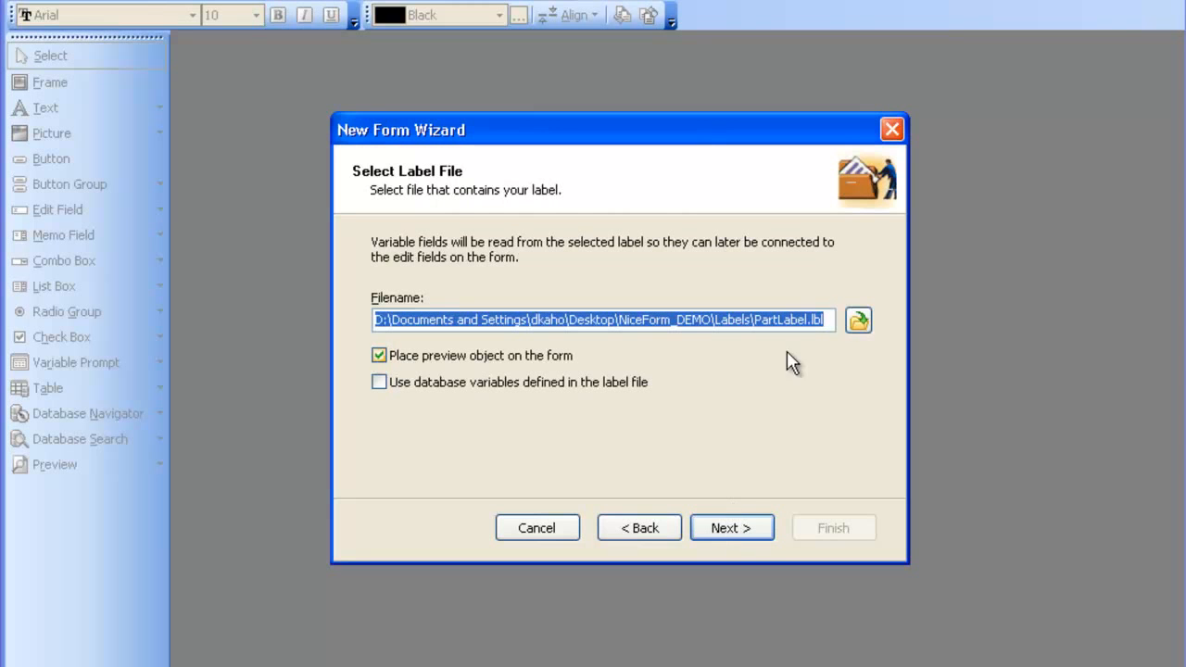
left_click(858, 320)
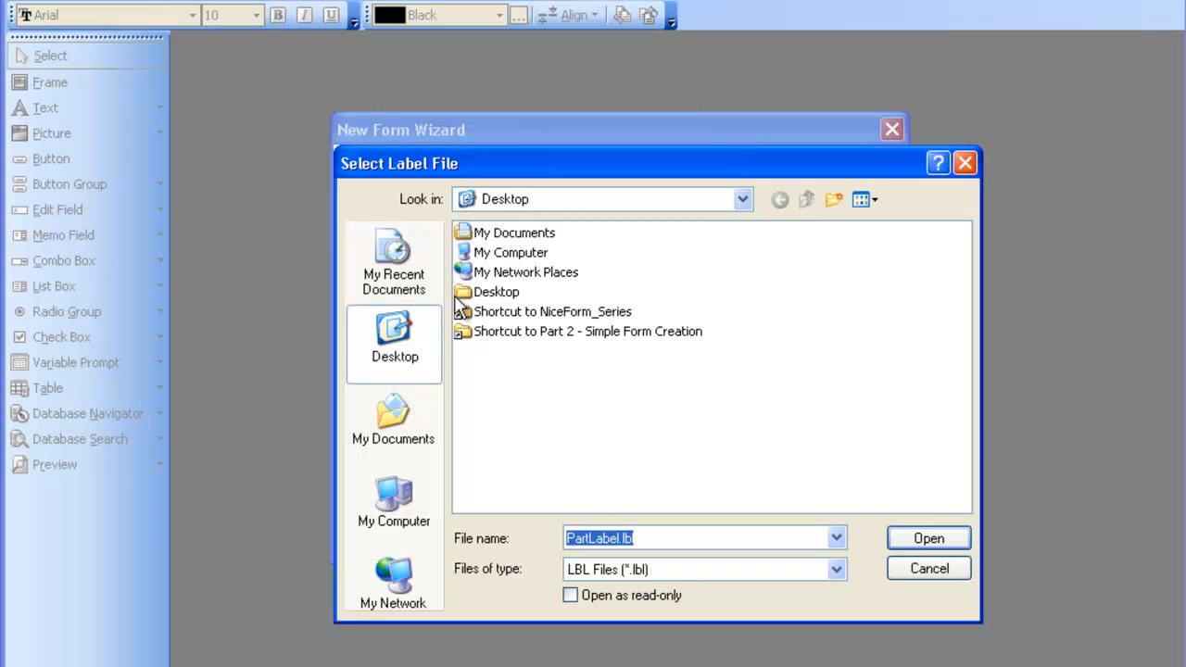
double_click(545, 336)
left_click(480, 234)
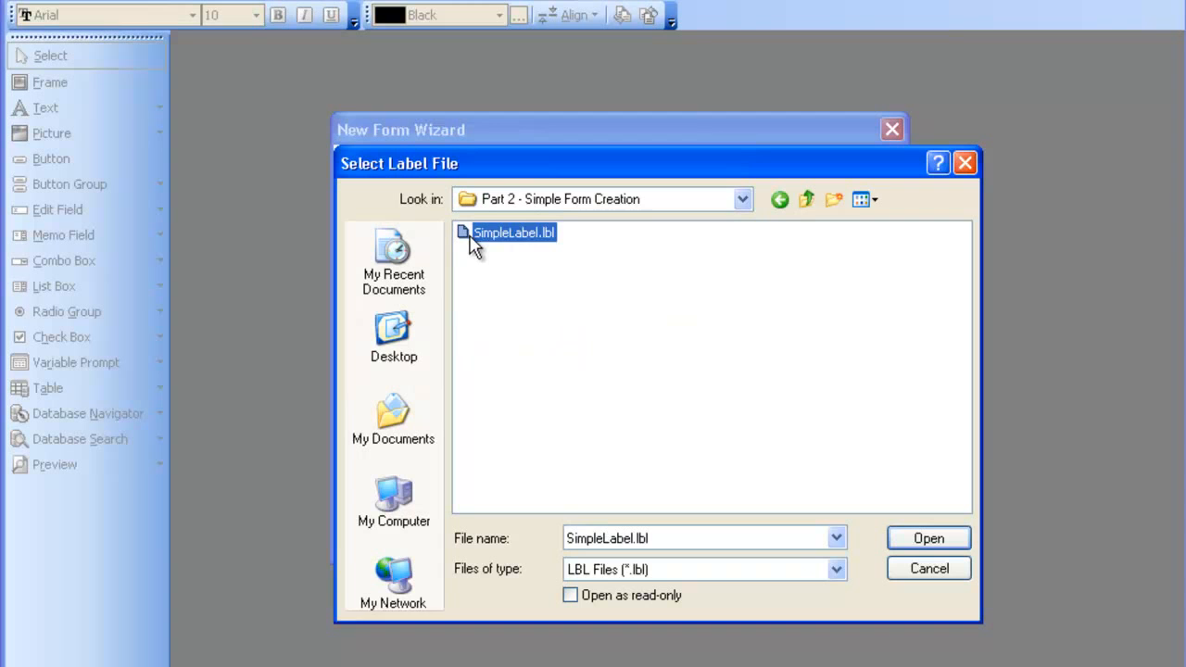
left_click(938, 542)
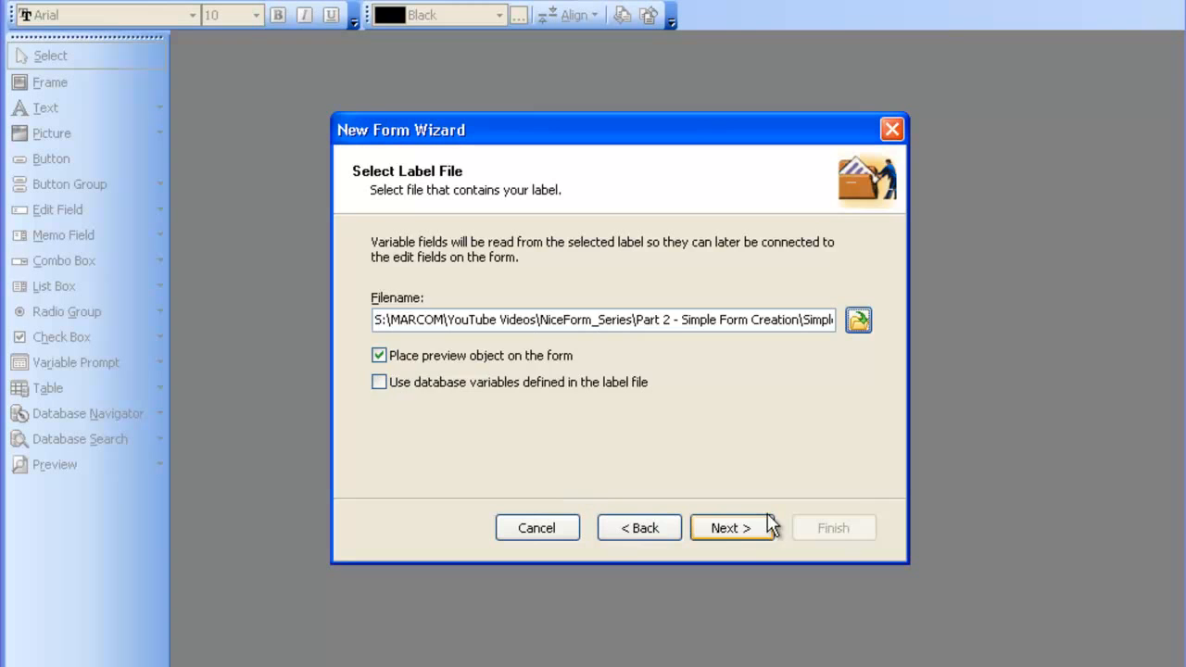
Keep the default template, arrange fields vertically with captions left, and generate the form.
left_click(740, 538)
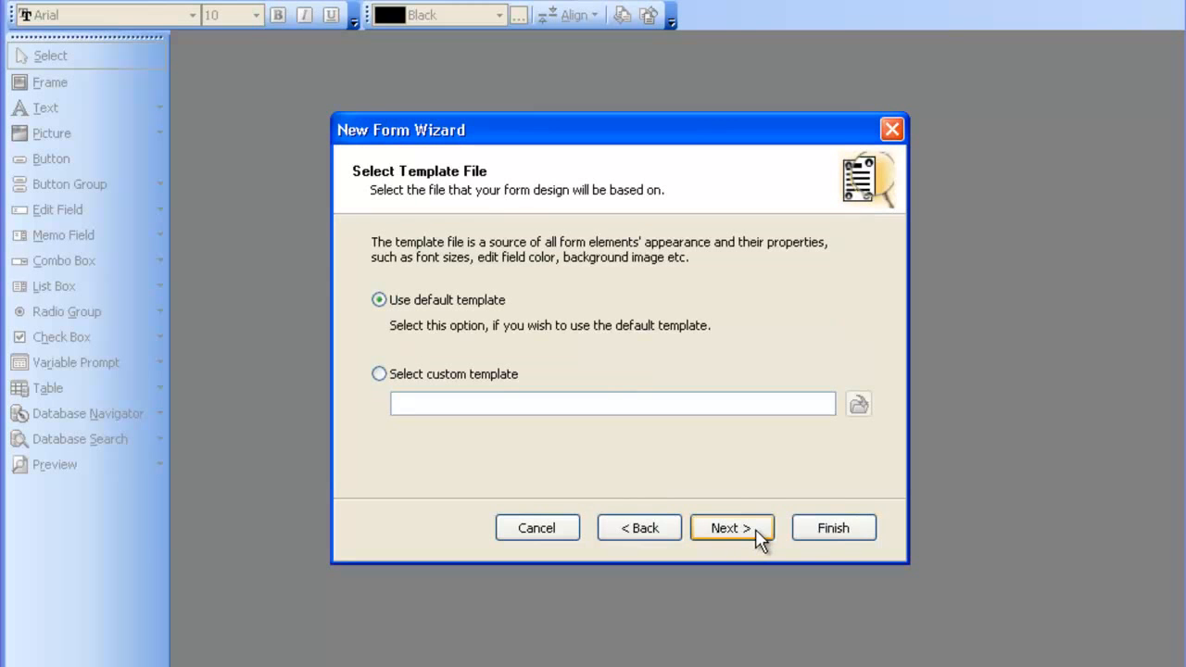
left_click(758, 537)
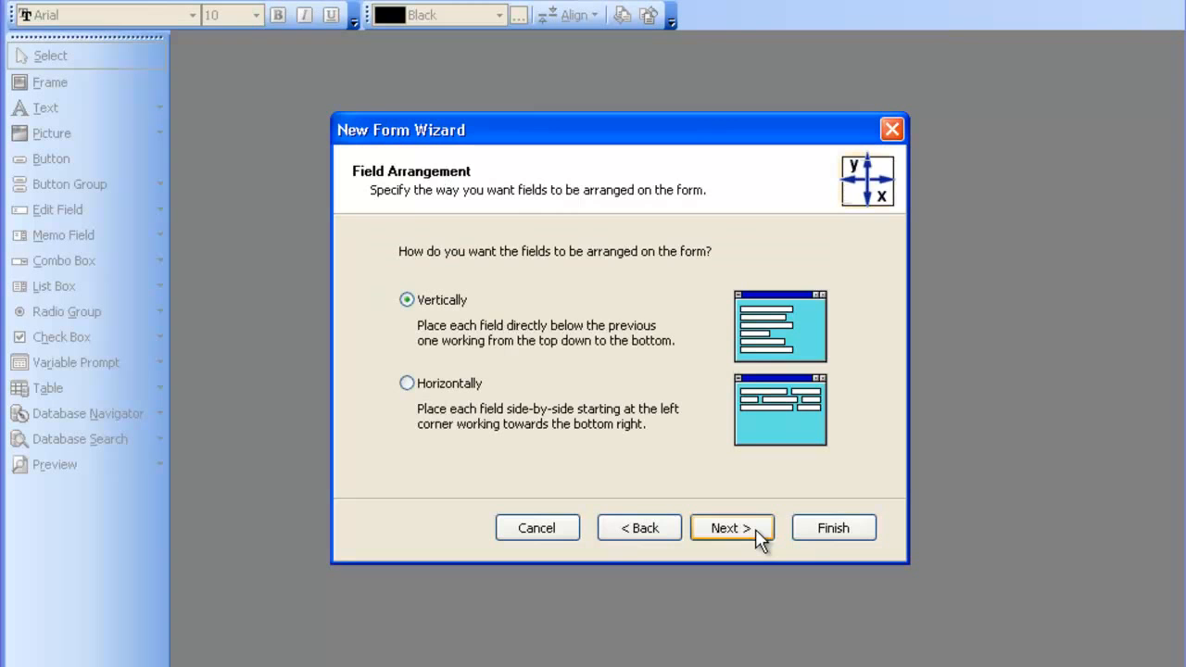
left_click(758, 537)
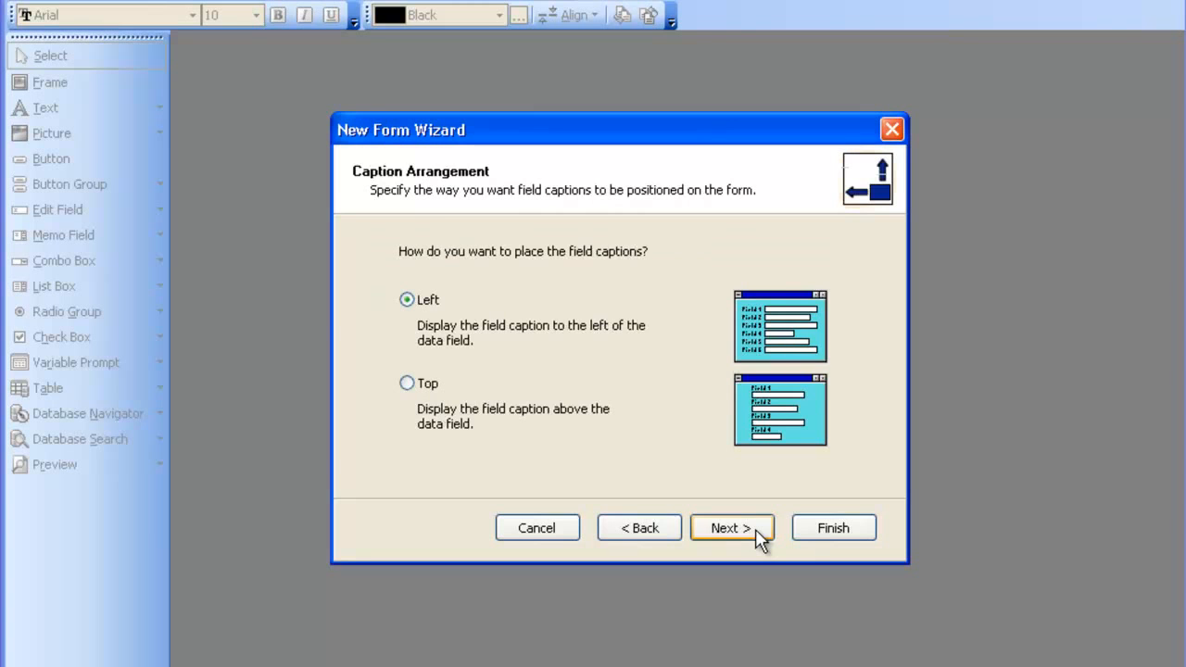
left_click(758, 537)
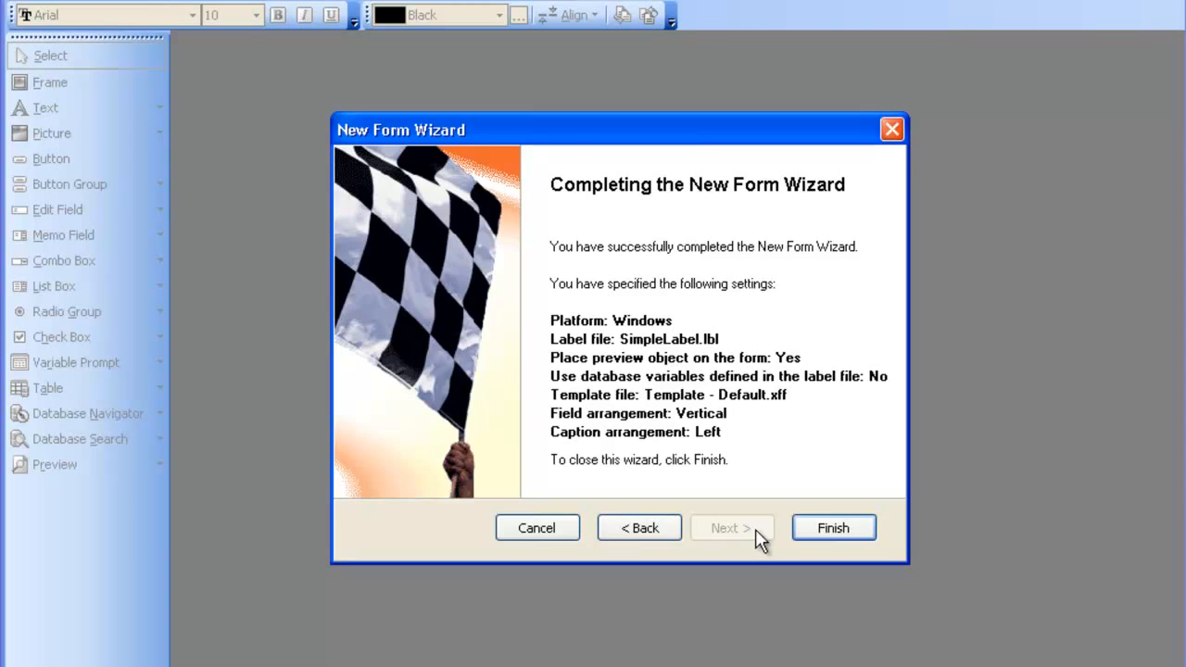
left_click(833, 527)
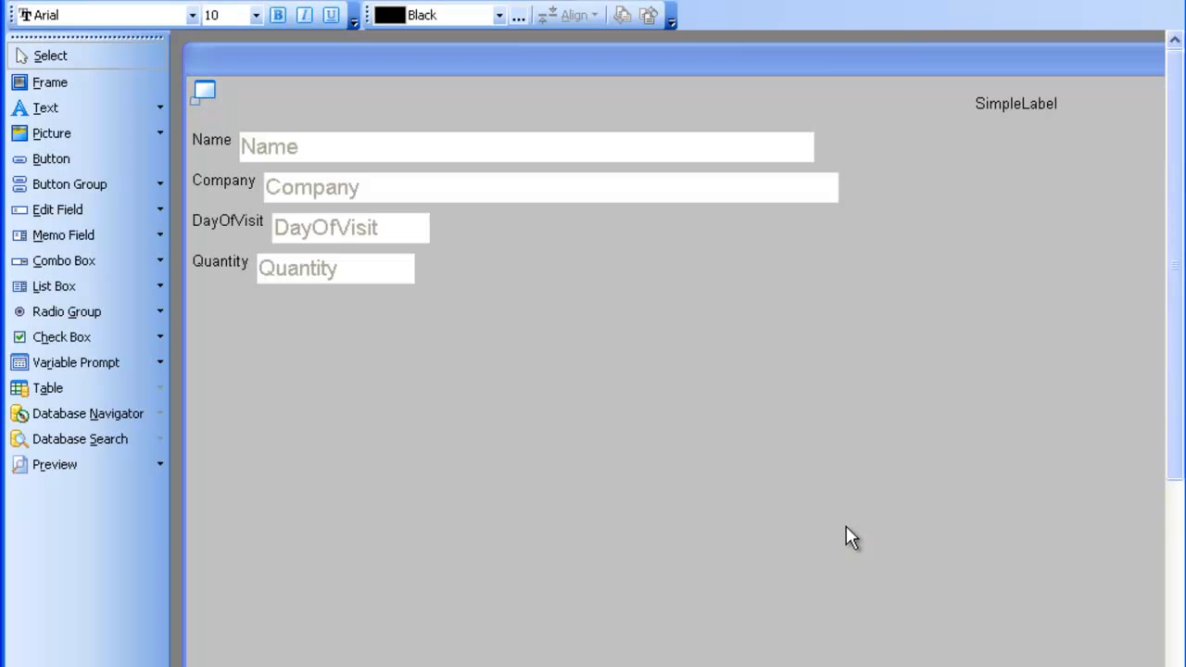
Select the Print and Quit buttons together and drag them up the form.
left_click(1174, 510)
left_click_drag(812, 621, 1038, 665)
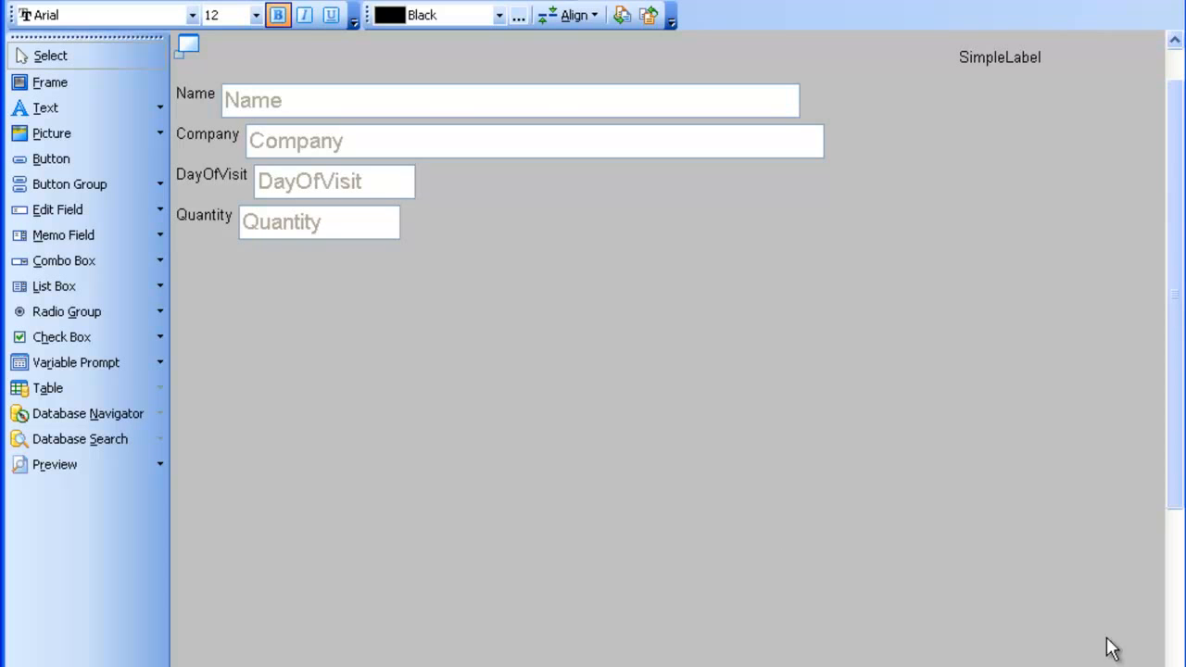
left_click(1173, 648)
left_click_drag(900, 643, 460, 184)
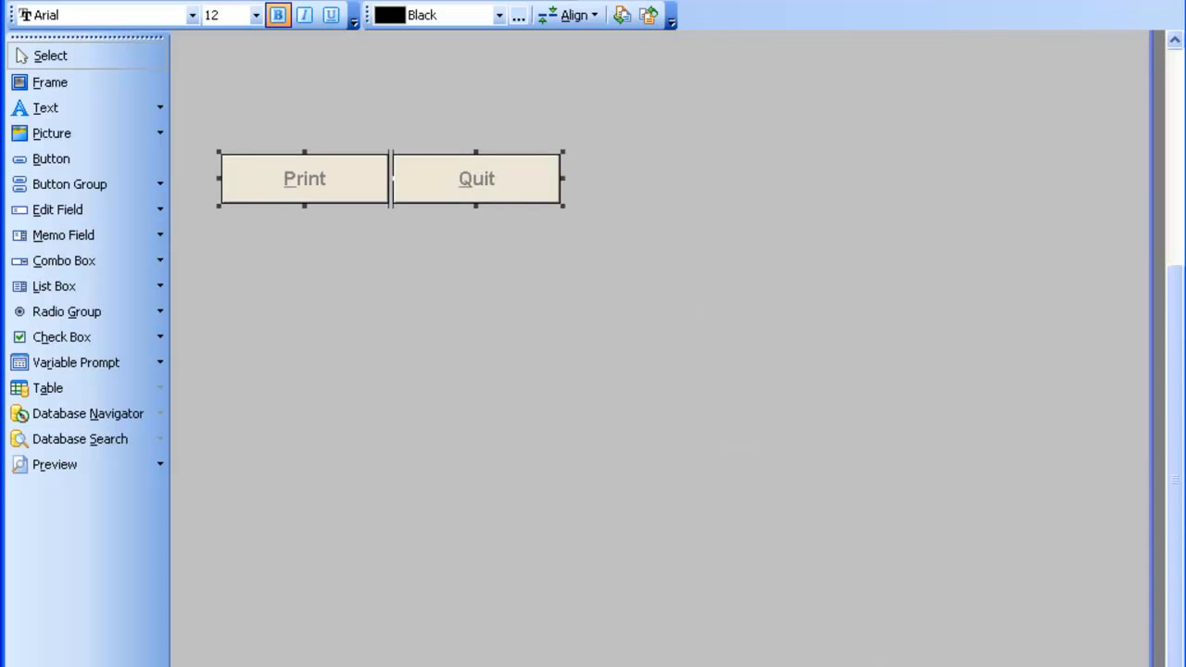
right_click(822, 494)
Make the form open as a Normal window sized 800 × 600.
left_click(864, 619)
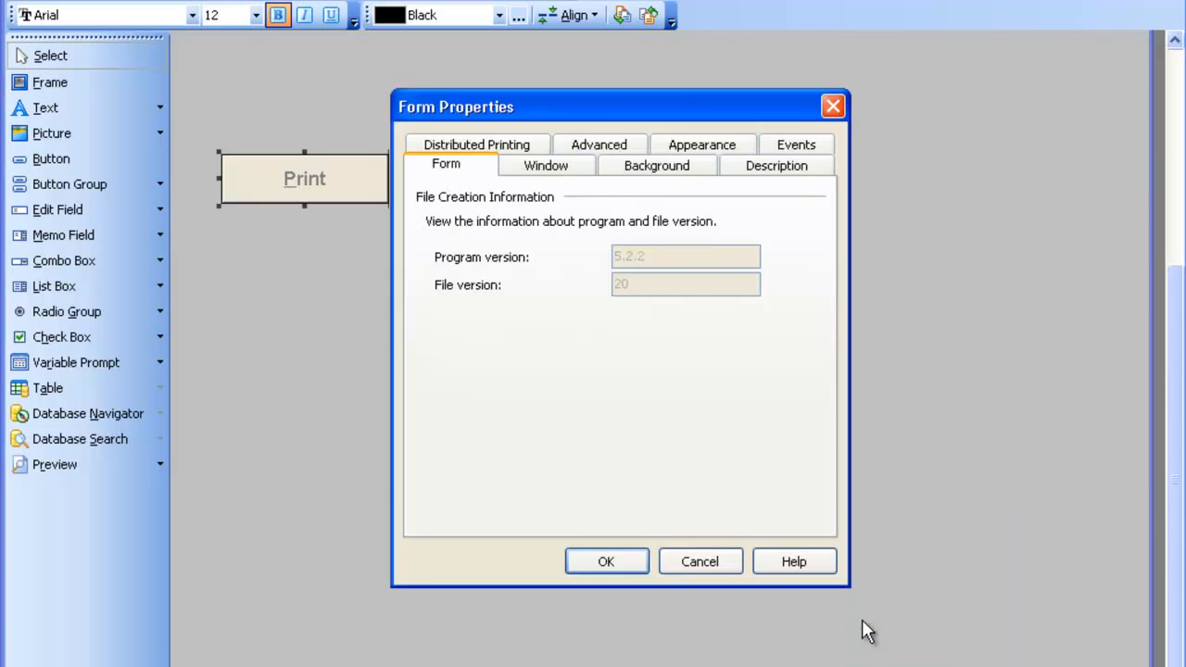
left_click(797, 147)
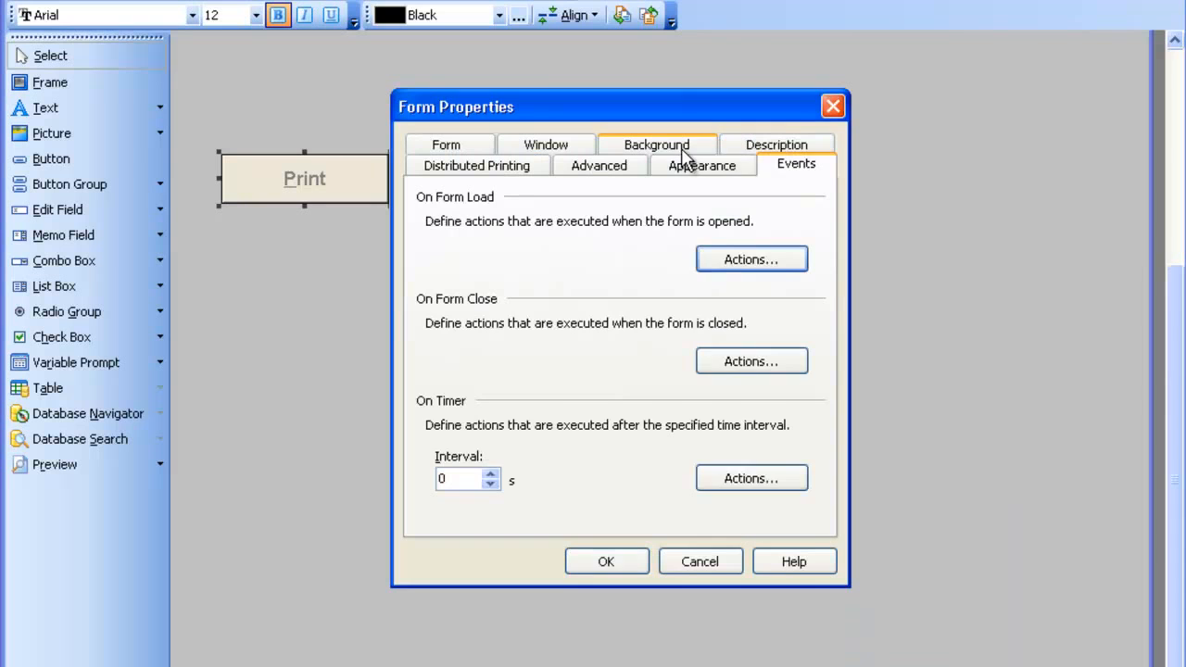
left_click(689, 170)
left_click(475, 489)
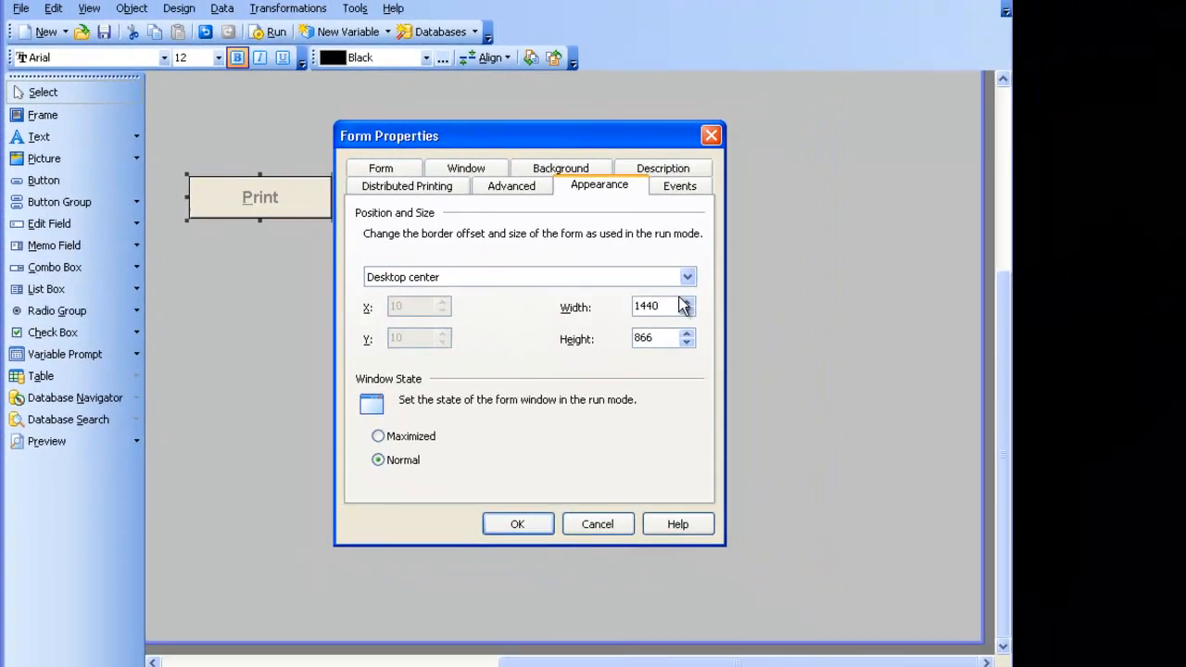
left_click_drag(778, 307, 691, 301)
type("800")
key("Tab")
type("600")
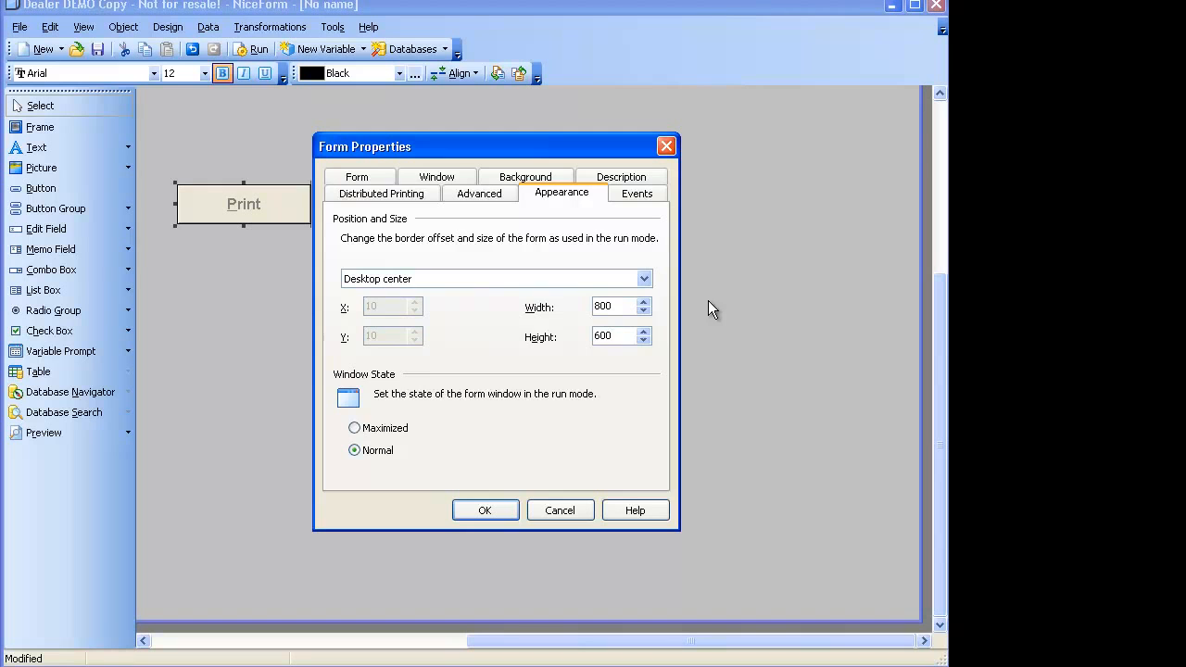
Give the form a white background colour and apply the properties.
left_click(505, 176)
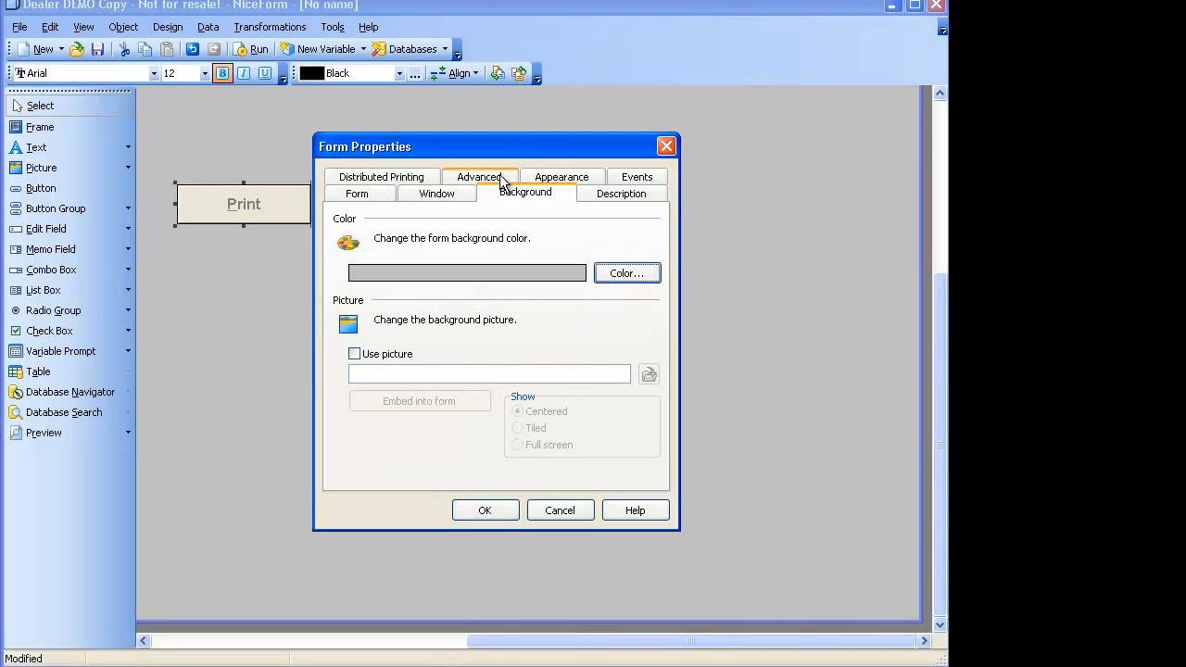
left_click(614, 274)
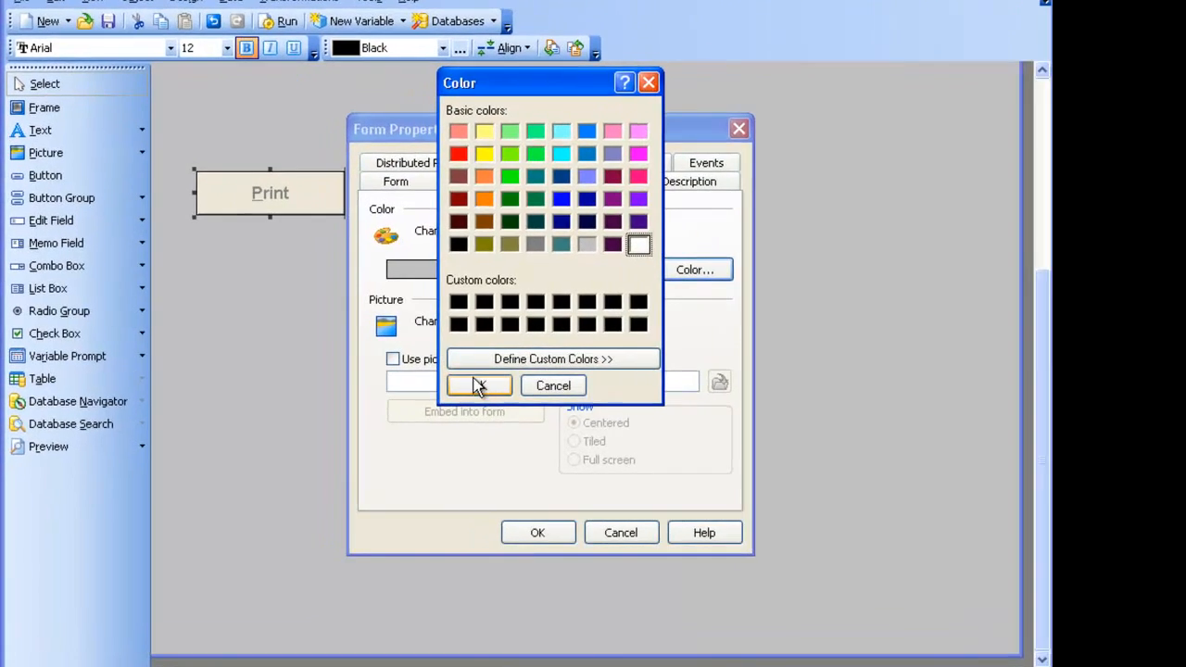
left_click(432, 377)
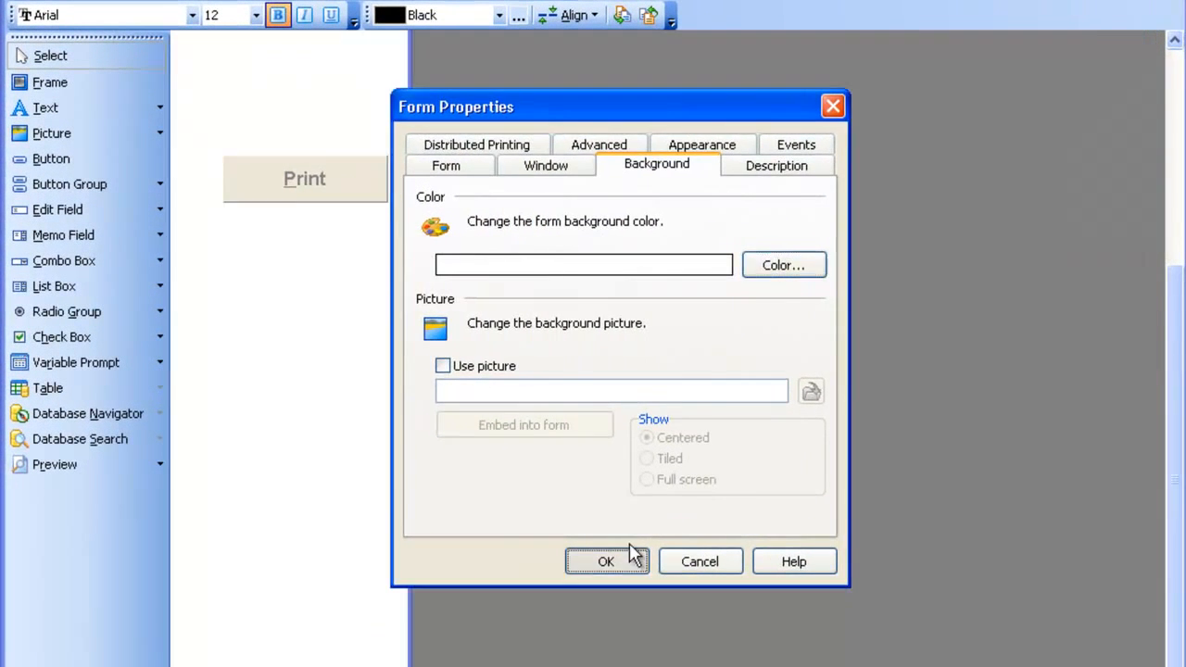
left_click(485, 510)
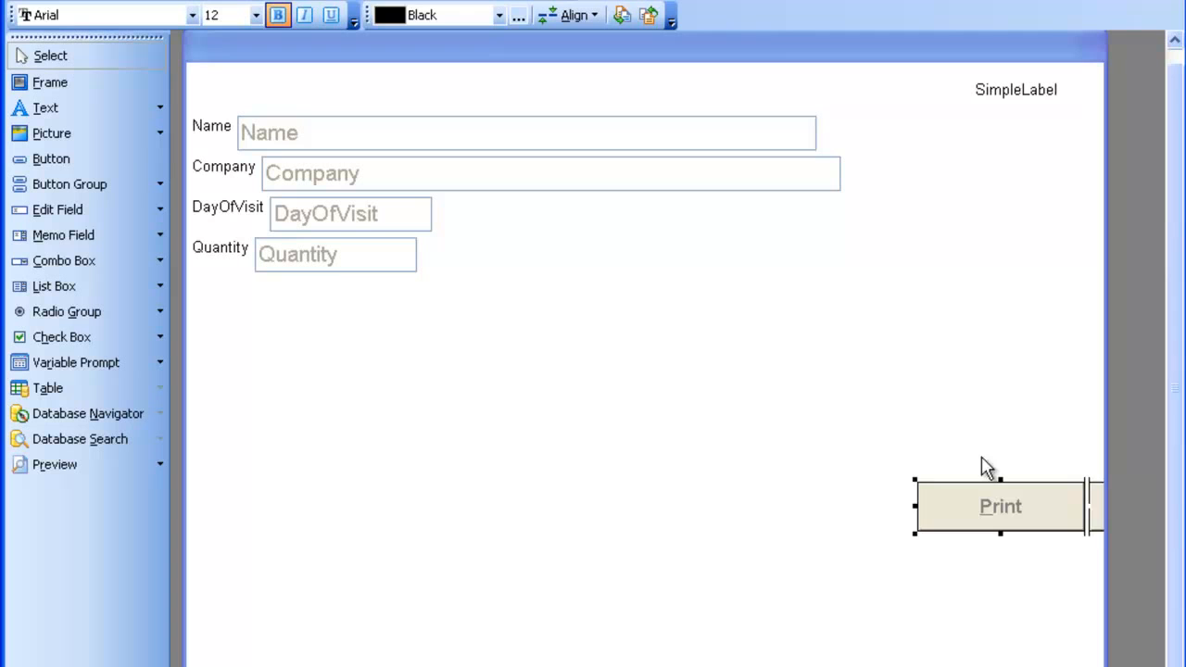
Move Print and Quit to the middle and place the badge preview beside the fields.
left_click_drag(1051, 502, 633, 500)
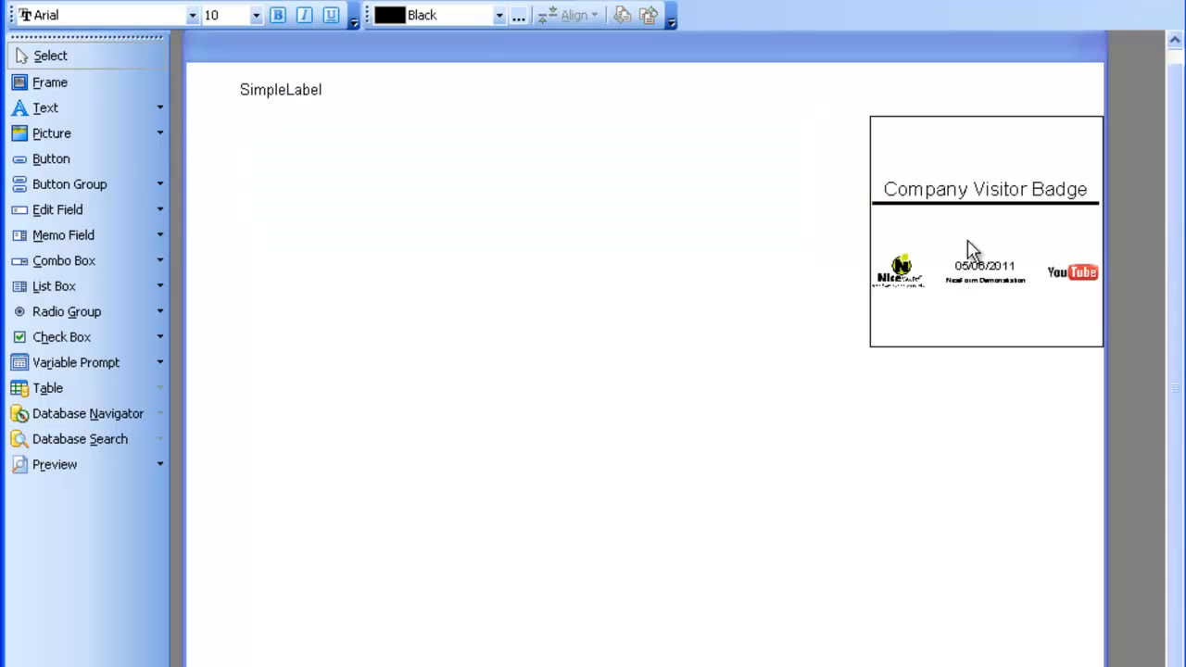
left_click_drag(969, 243, 387, 276)
left_click_drag(1073, 264, 297, 296)
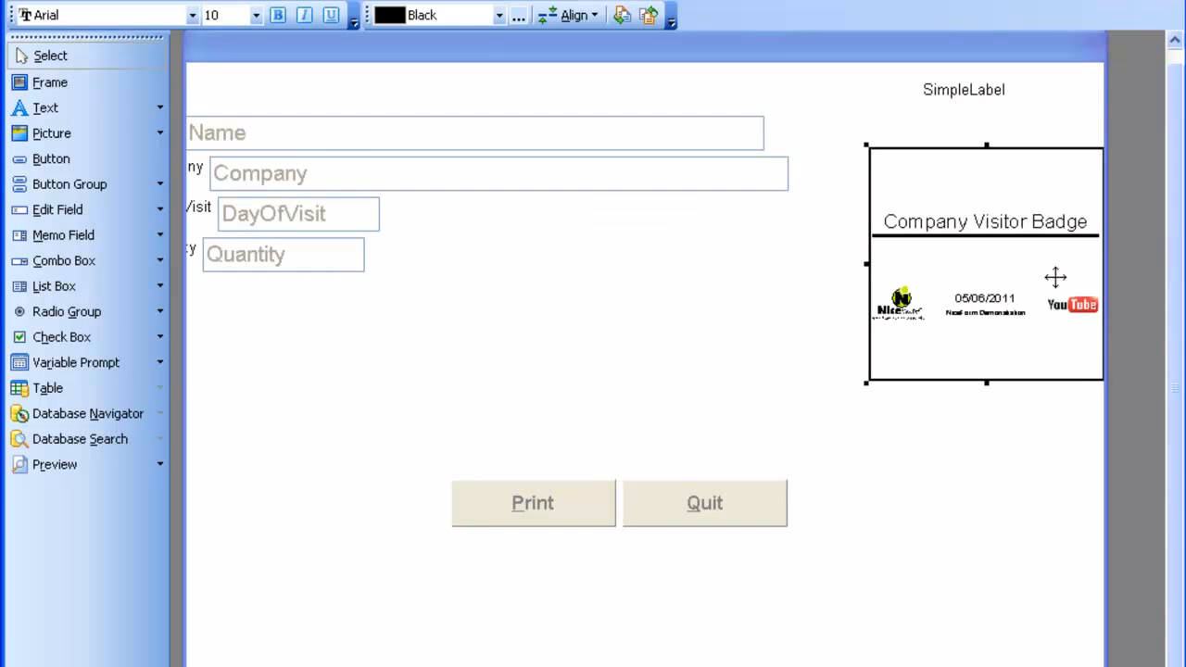
left_click_drag(1055, 277, 873, 297)
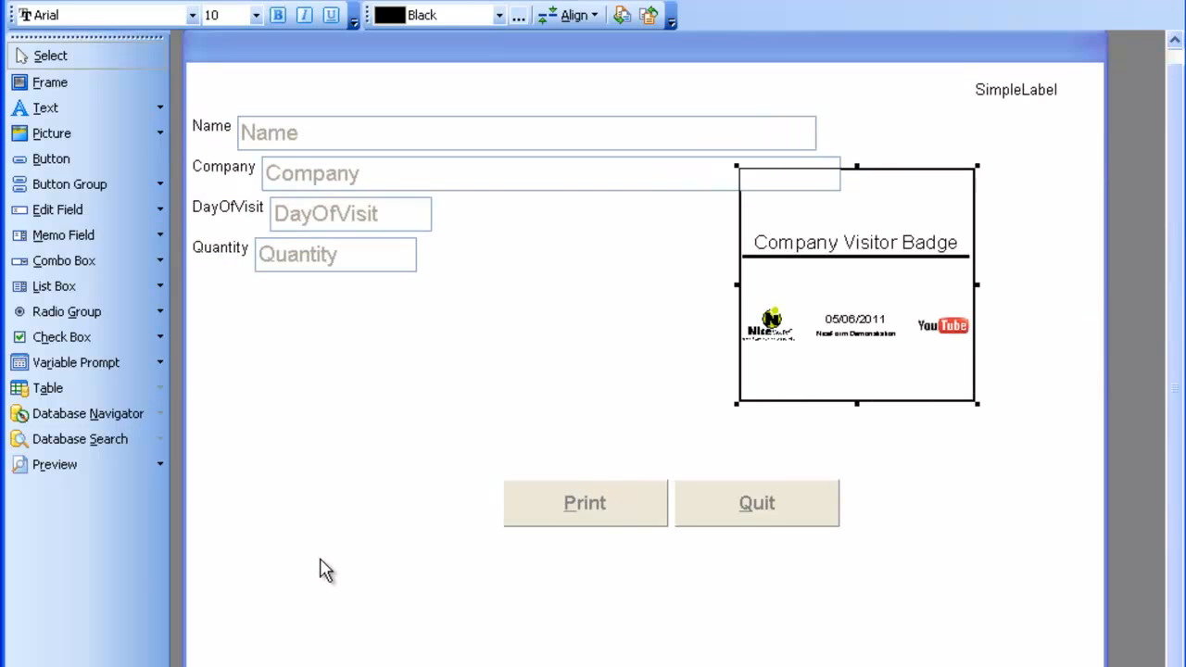
left_click(825, 271)
Move the badge preview to the bottom right and shift the four entry fields right.
left_click_drag(424, 345, 188, 102)
left_click_drag(482, 477, 871, 562)
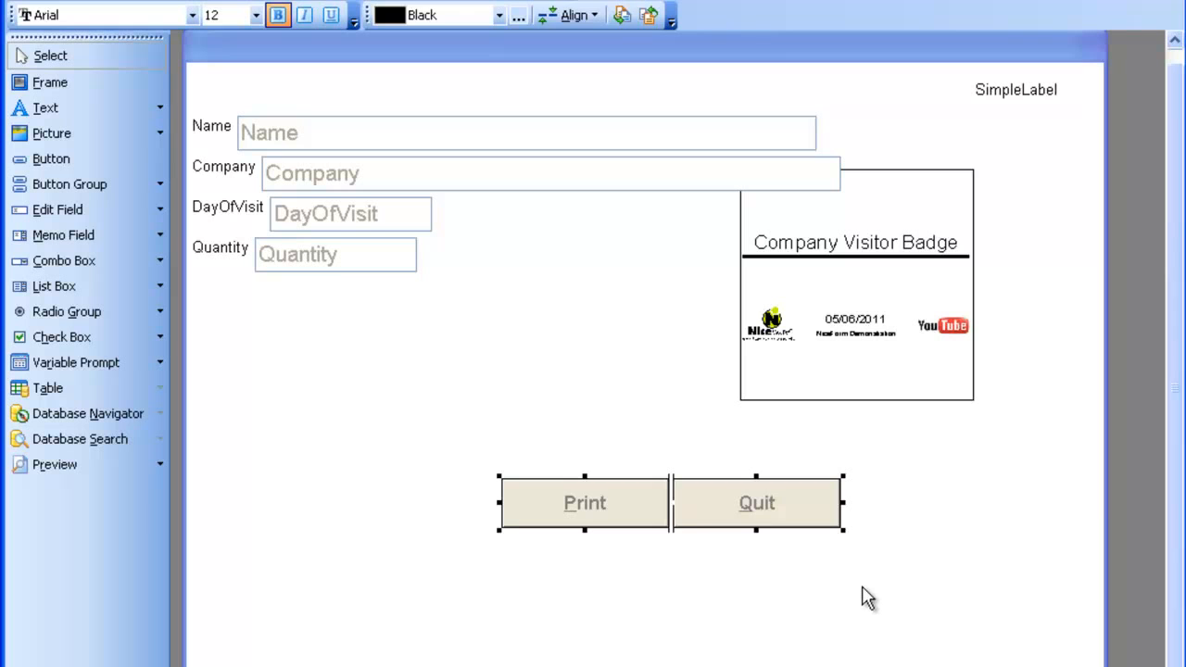
left_click_drag(820, 617, 746, 651)
left_click(842, 299)
left_click_drag(843, 300, 1016, 480)
left_click_drag(591, 328, 447, 125)
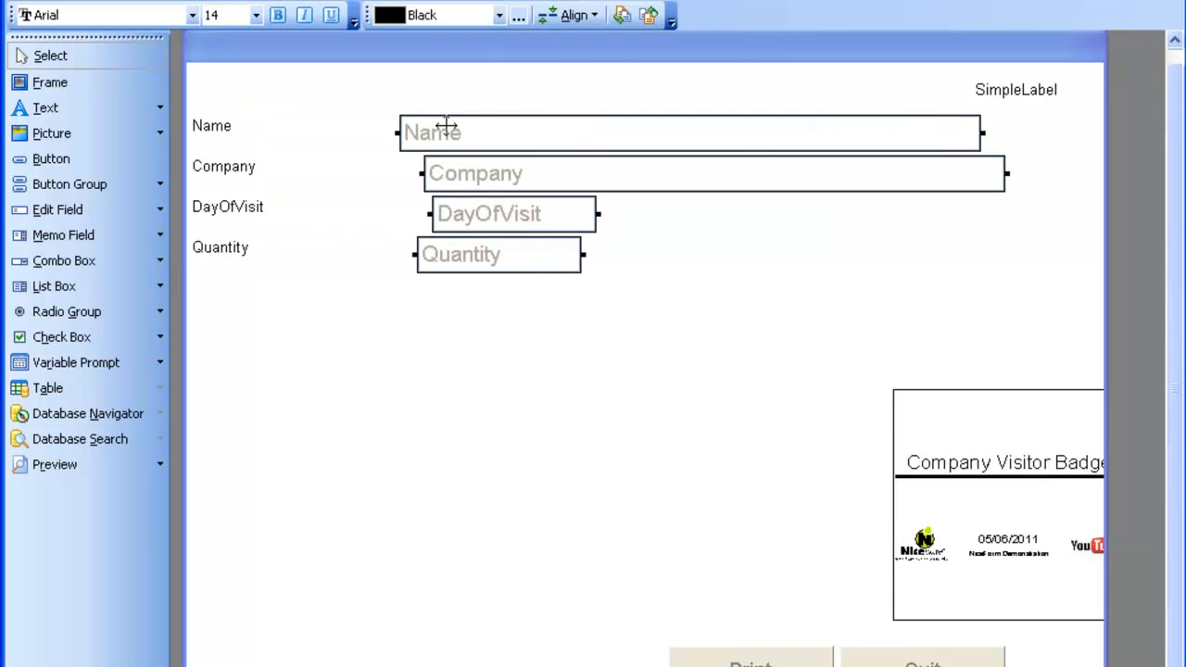
Align the fields' left sides and the four labels' right sides.
left_click(575, 15)
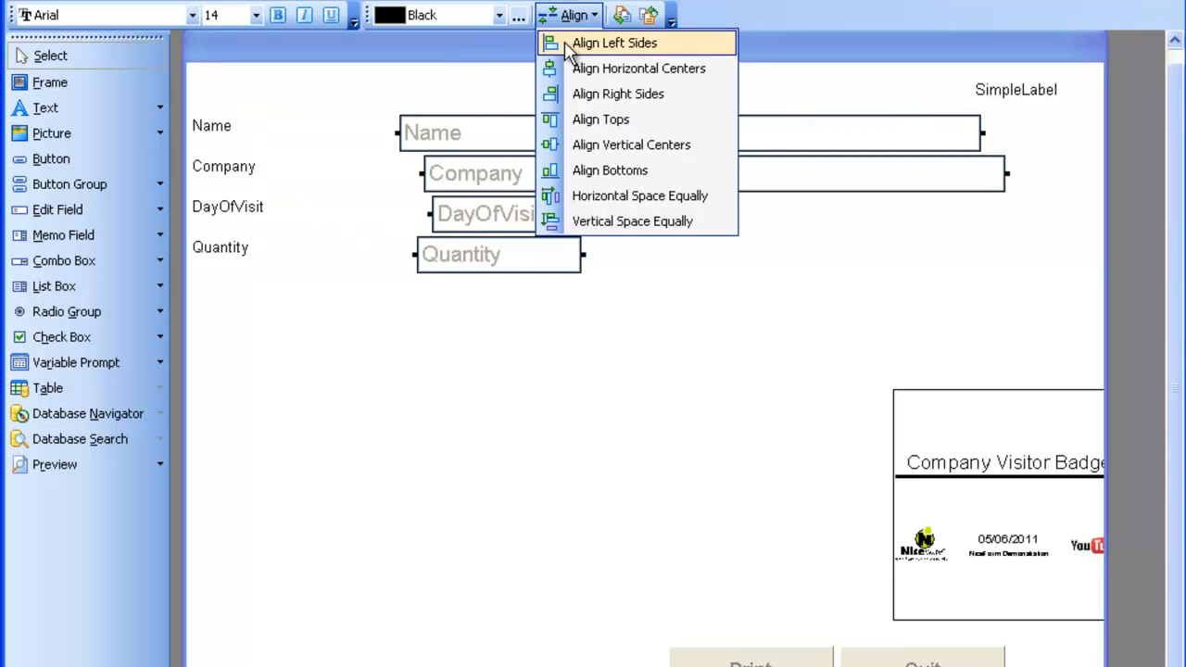
left_click(593, 40)
left_click_drag(461, 140, 522, 138)
left_click_drag(275, 339, 450, 135)
left_click(574, 14)
left_click(584, 90)
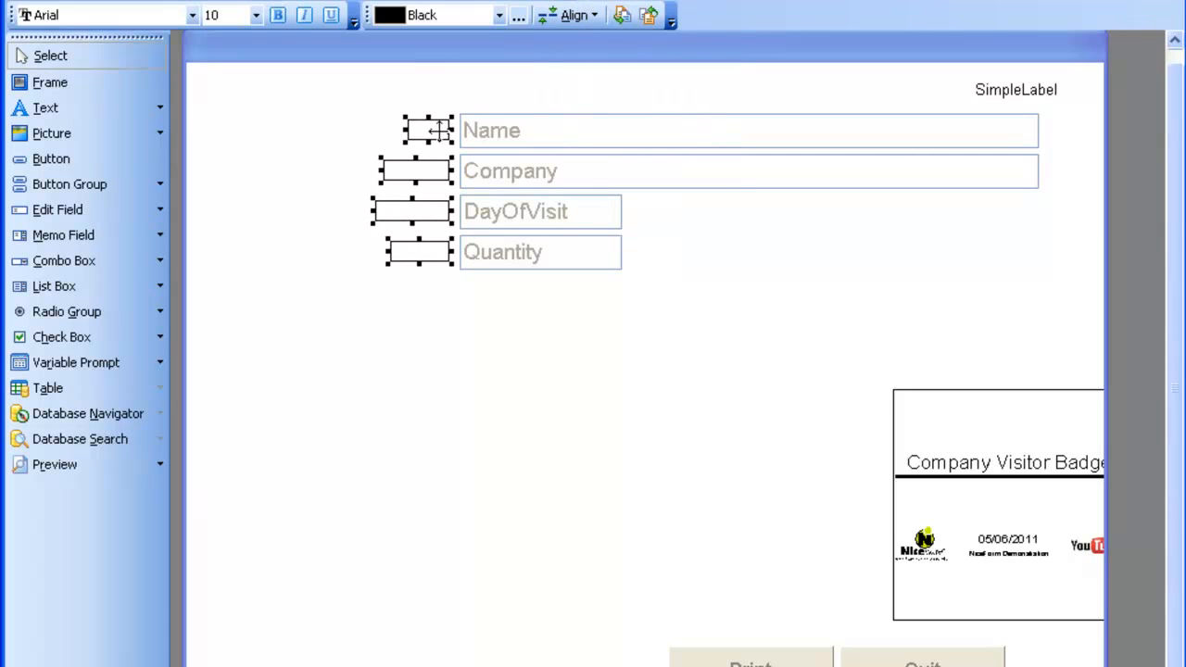
Narrow the Name and Company fields by four steps.
left_click(533, 137)
left_click_drag(789, 223, 760, 119)
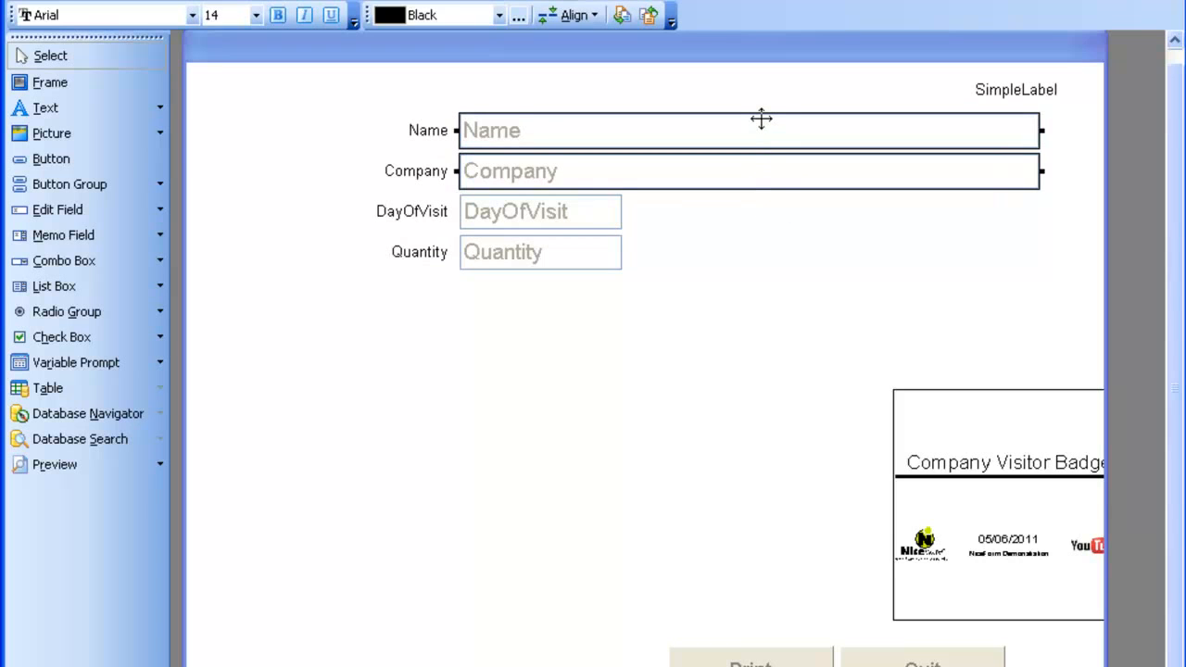
key("shift+Left")
key("shift+Left")
key("shift+Left")
key("shift+Left")
key("shift+Left")
key("shift+Left")
key("shift+Left")
key("shift+Left")
key("shift+Left")
key("shift+Left")
key("shift+Left")
key("shift+Left")
key("shift+Left")
key("shift+Left")
key("shift+Left")
key("shift+Left")
key("shift+Left")
key("shift+Left")
key("shift+Left")
key("shift+Left")
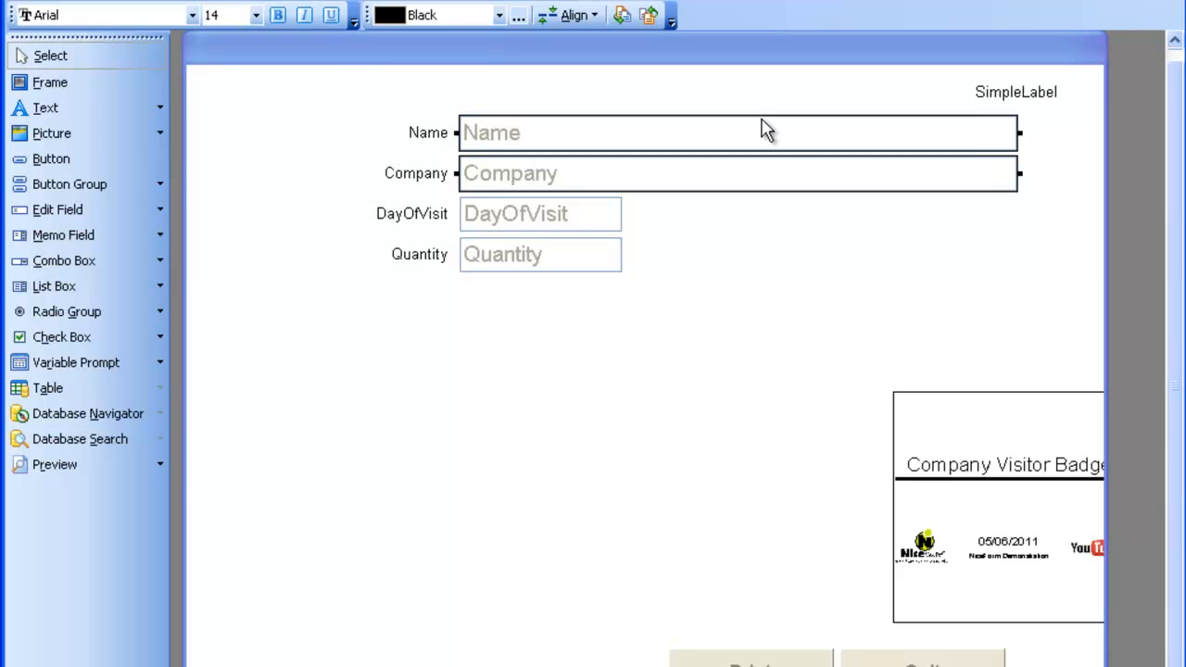
key("shift+Left")
key("shift+Left")
key("shift+Left")
key("shift+Left")
key("shift+Left")
key("shift+Left")
key("shift+Left")
key("shift+Left")
key("shift+Left")
key("shift+Left")
key("shift+Left")
key("shift+Left")
key("shift+Left")
key("shift+Left")
key("shift+Left")
key("shift+Left")
key("shift+Left")
key("shift+Left")
key("shift+Left")
key("shift+Left")
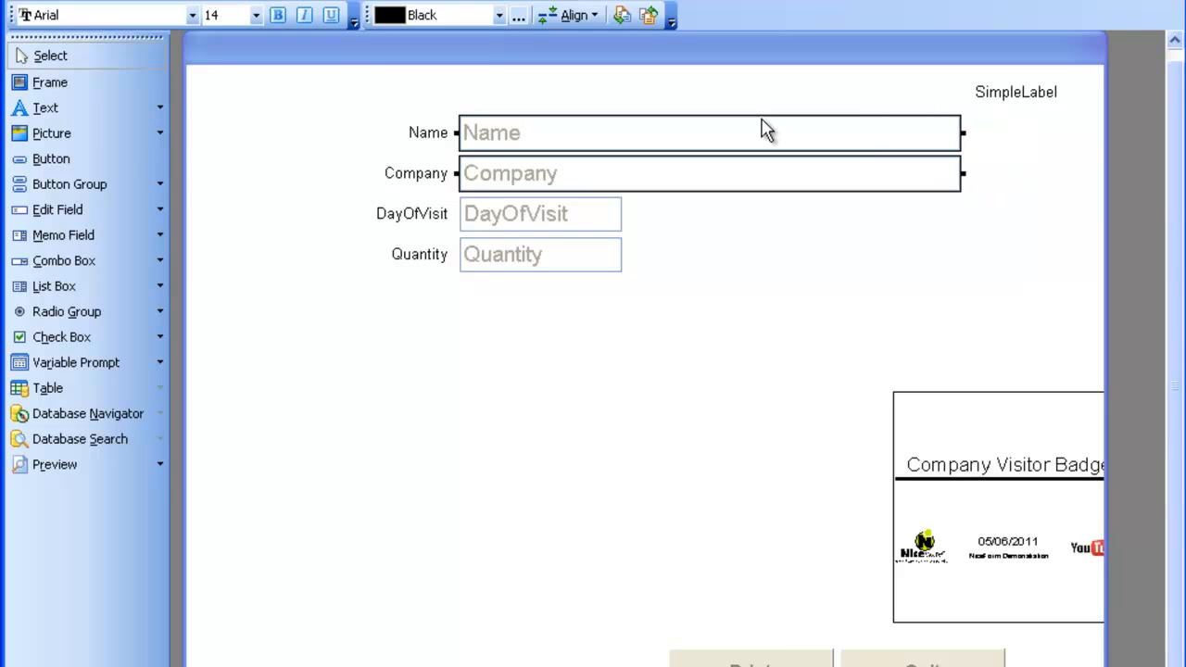
key("shift+Left")
key("shift+Left")
key("shift+Left")
key("shift+Left")
key("shift+Left")
key("shift+Left")
key("shift+Left")
key("shift+Left")
key("shift+Left")
key("shift+Left")
key("shift+Left")
key("shift+Left")
key("shift+Left")
key("shift+Left")
key("shift+Left")
key("shift+Left")
key("shift+Left")
key("shift+Left")
key("shift+Left")
key("shift+Left")
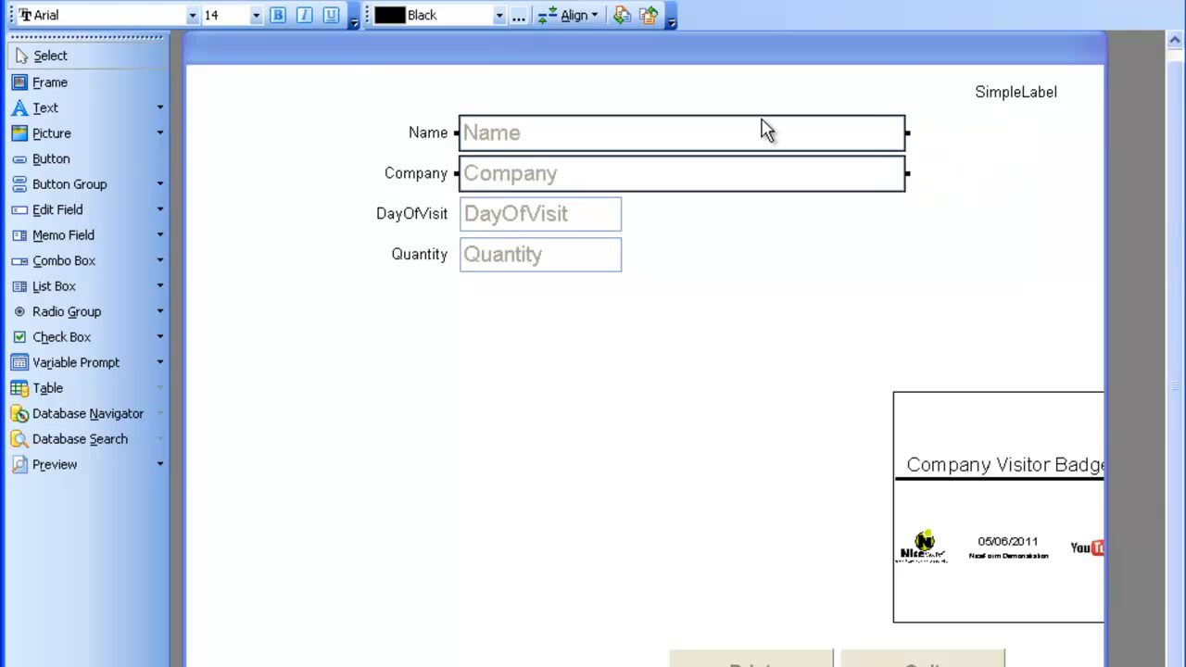
key("shift+Left")
key("shift+Left")
key("shift+Left")
key("shift+Left")
key("shift+Left")
key("shift+Left")
key("shift+Left")
key("shift+Left")
key("shift+Left")
Shift the labels and fields right and up, and delete the SimpleLabel text.
left_click_drag(638, 365, 411, 113)
left_click_drag(537, 134, 732, 133)
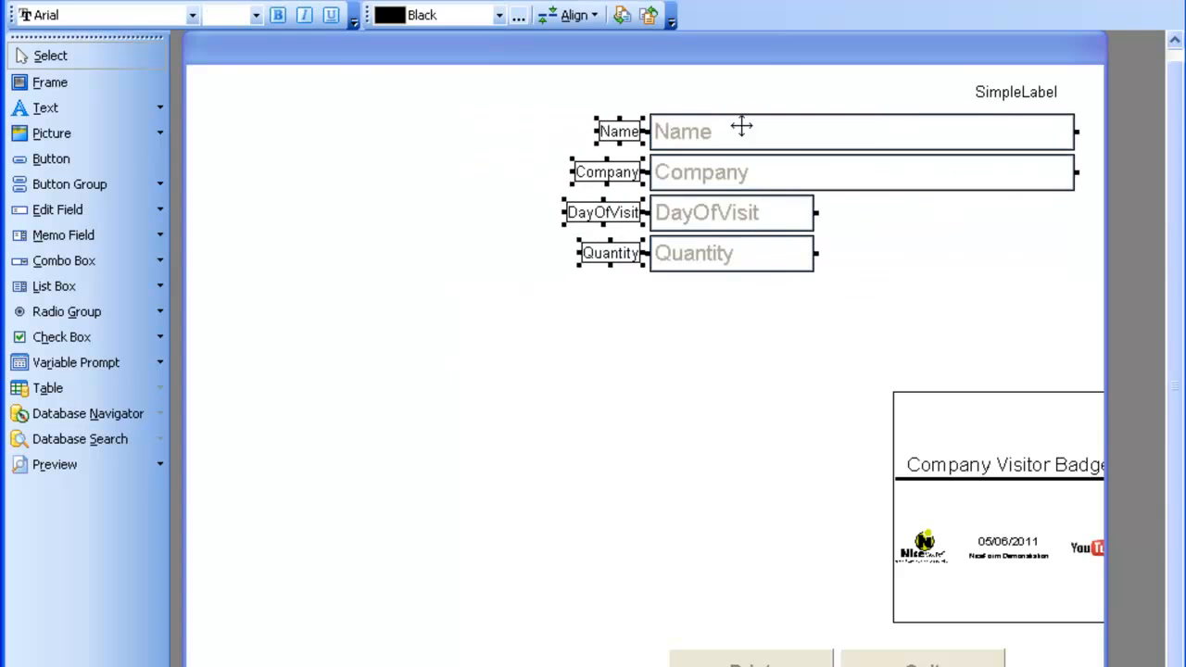
left_click(1014, 96)
key("Delete")
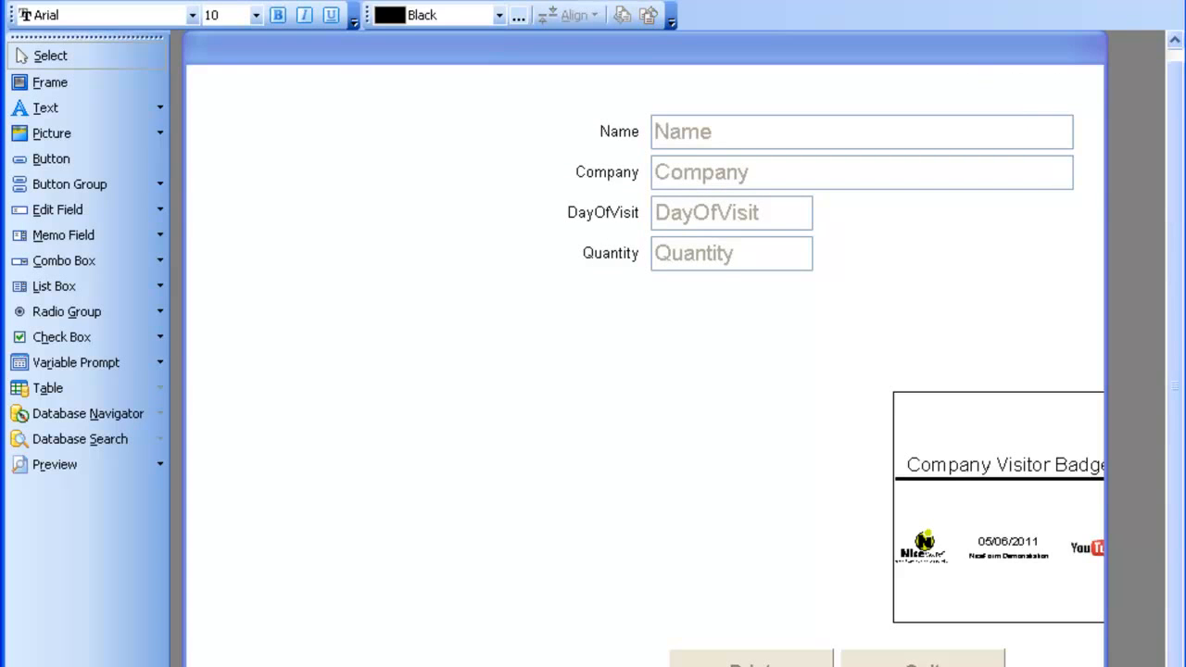
left_click_drag(819, 333, 600, 119)
left_click_drag(689, 117, 696, 98)
left_click(446, 197)
Insert the NiceLogo.gif picture and place it at the top left.
left_click(51, 135)
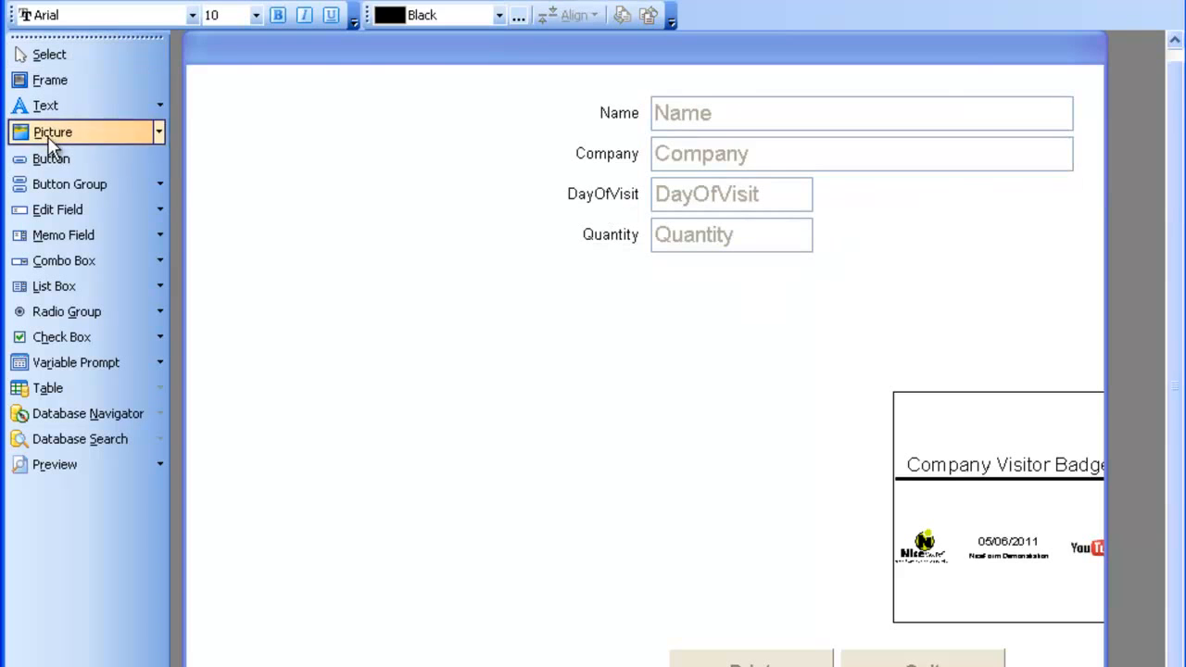
left_click(254, 118)
double_click(173, 131)
double_click(179, 37)
left_click_drag(408, 239, 365, 197)
Adjust the field group, then move the badge preview below the logo and stretch it taller.
left_click_drag(866, 332, 683, 181)
left_click_drag(724, 109, 697, 125)
left_click_drag(949, 428, 730, 473)
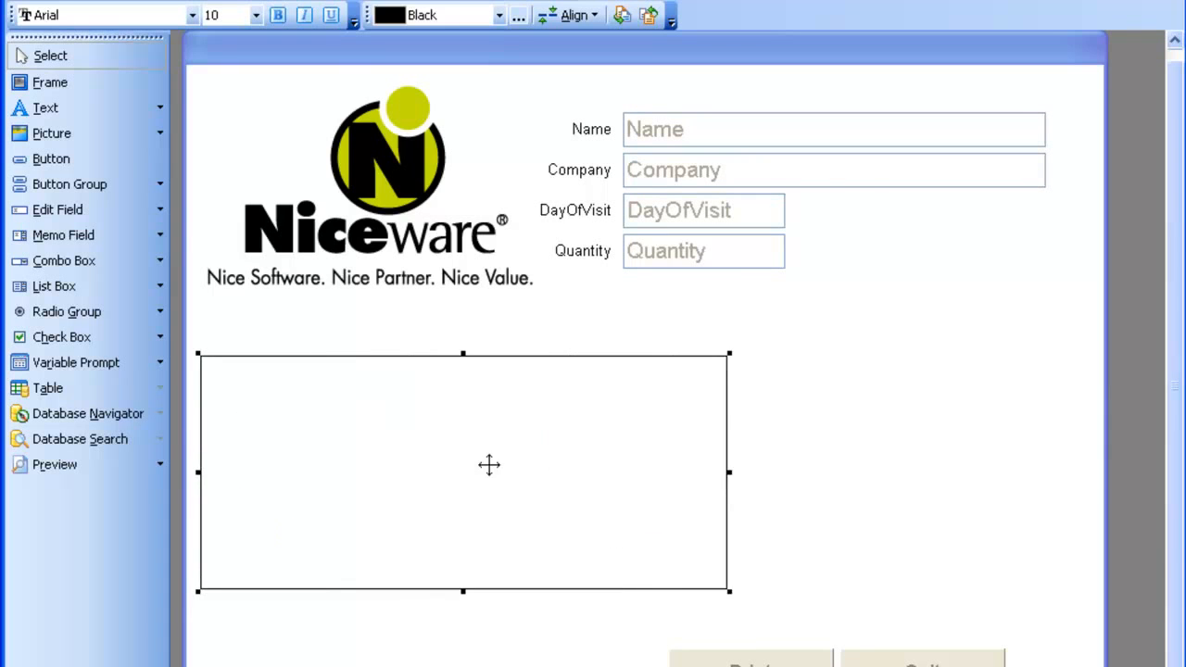
left_click_drag(463, 558, 464, 615)
left_click(821, 564)
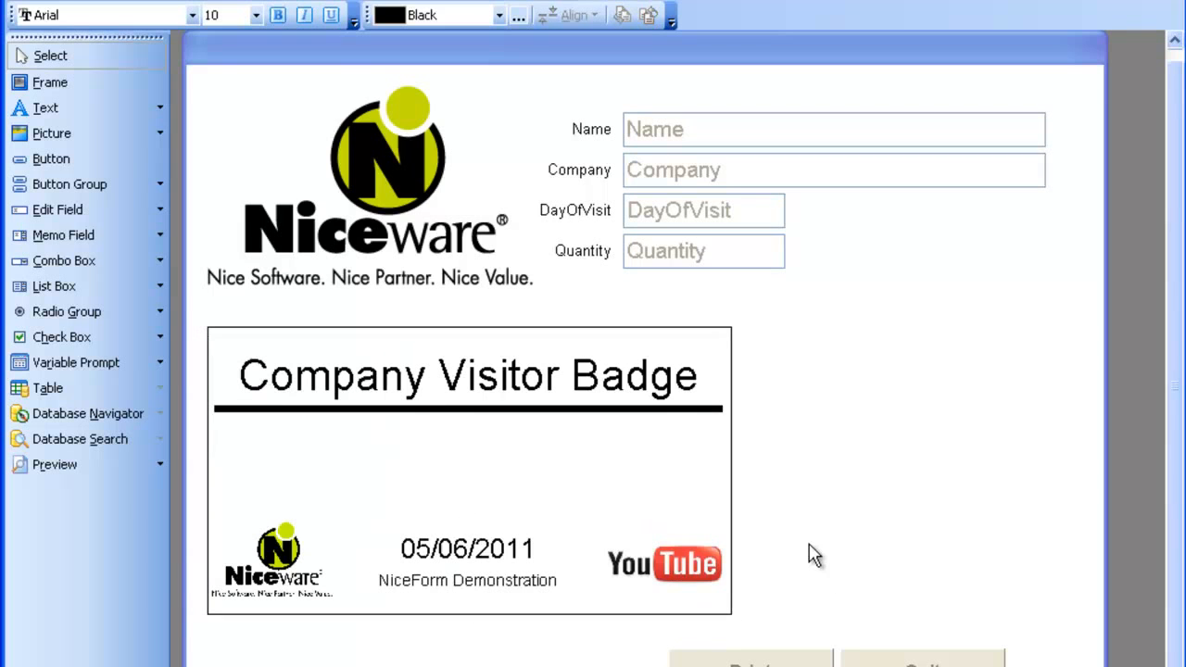
Stack Print above Quit beside the badge preview and enlarge the Print button.
left_click_drag(705, 661, 842, 402)
left_click_drag(941, 656, 897, 463)
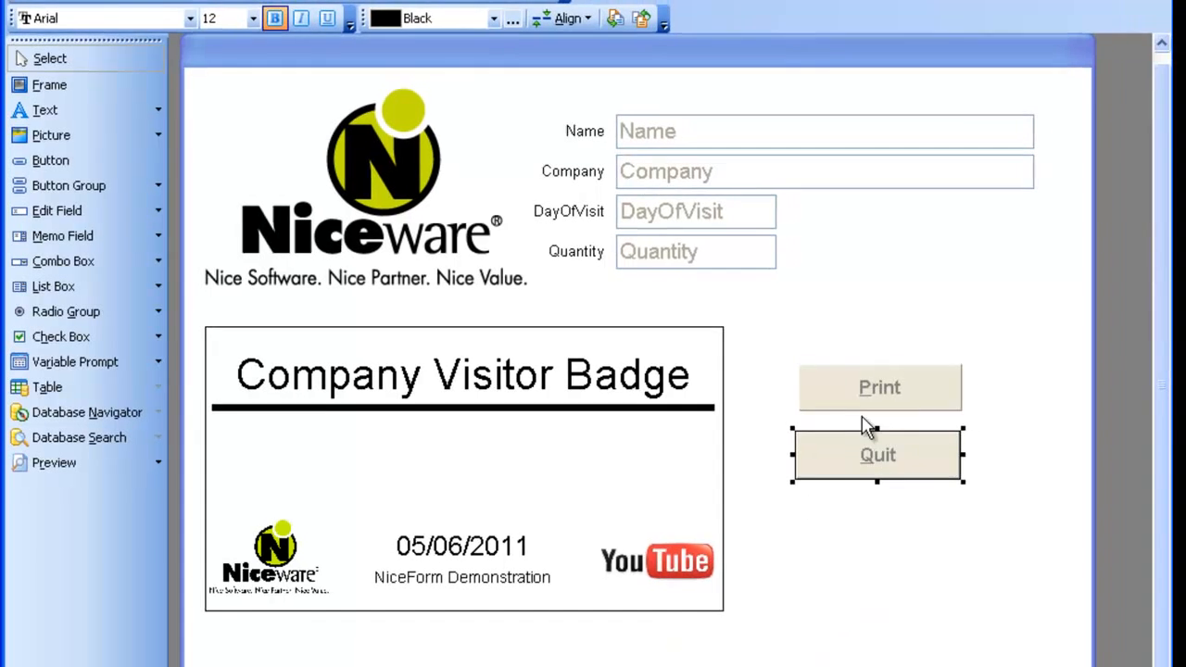
right_click(859, 390)
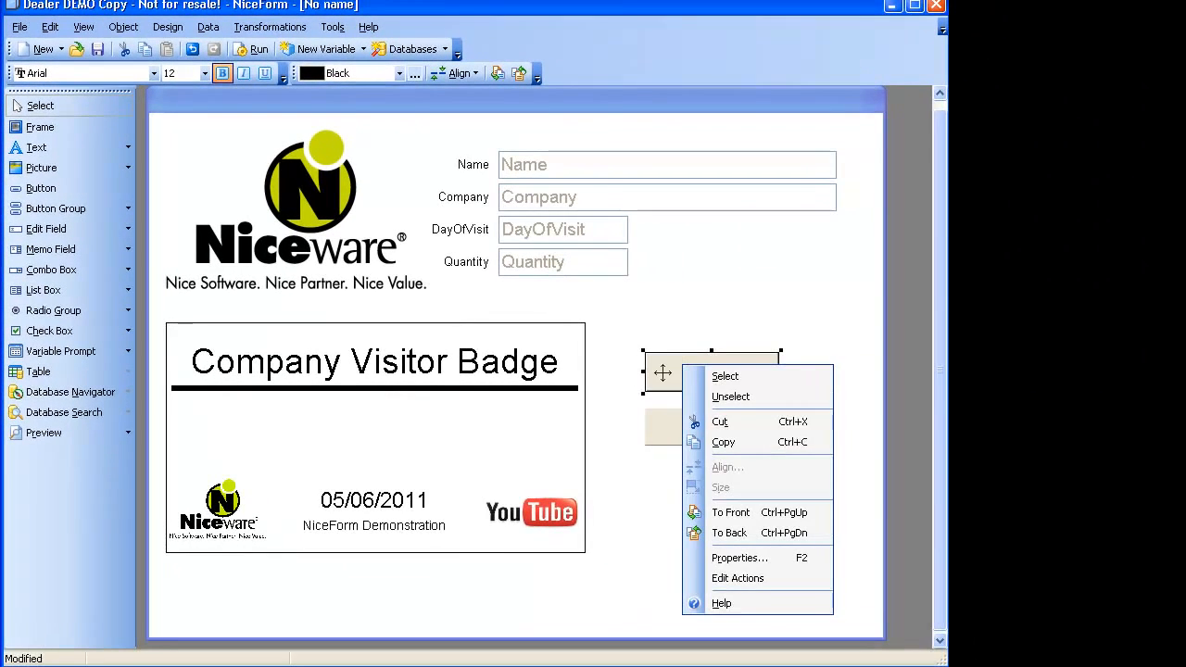
left_click(669, 429)
left_click_drag(669, 429, 765, 494)
left_click_drag(720, 369, 686, 361)
left_click_drag(751, 387, 841, 460)
left_click_drag(696, 407, 693, 397)
Check Print's size and set the Quit button to 244 × 124 to match it.
right_click(695, 387)
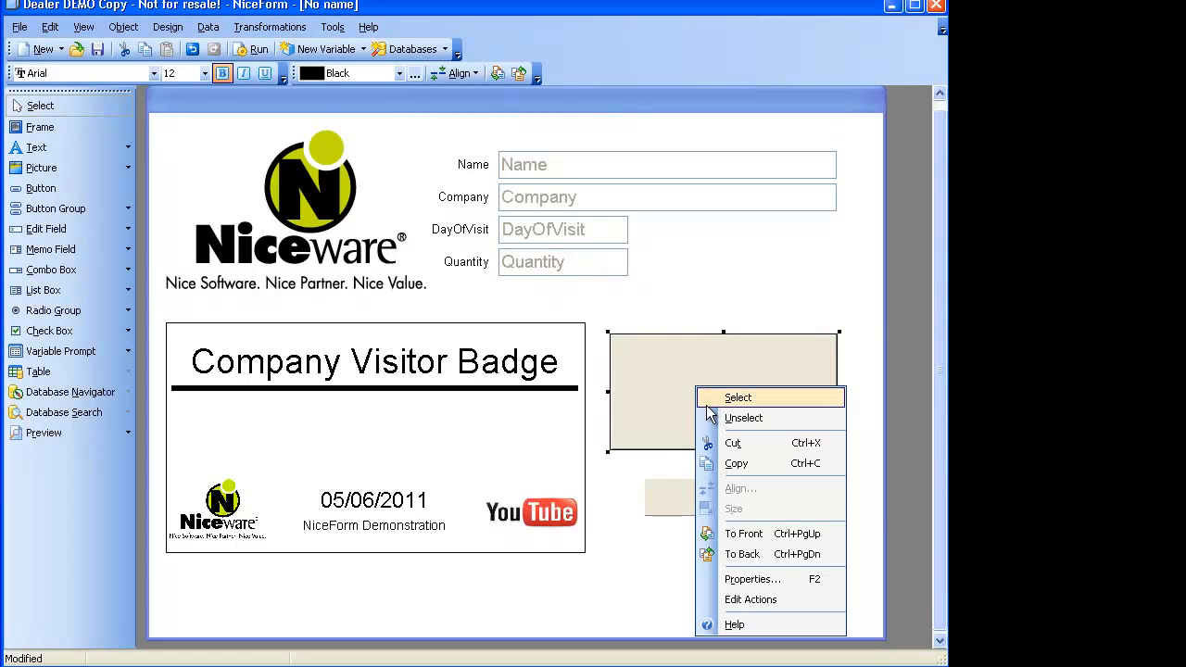
left_click(723, 585)
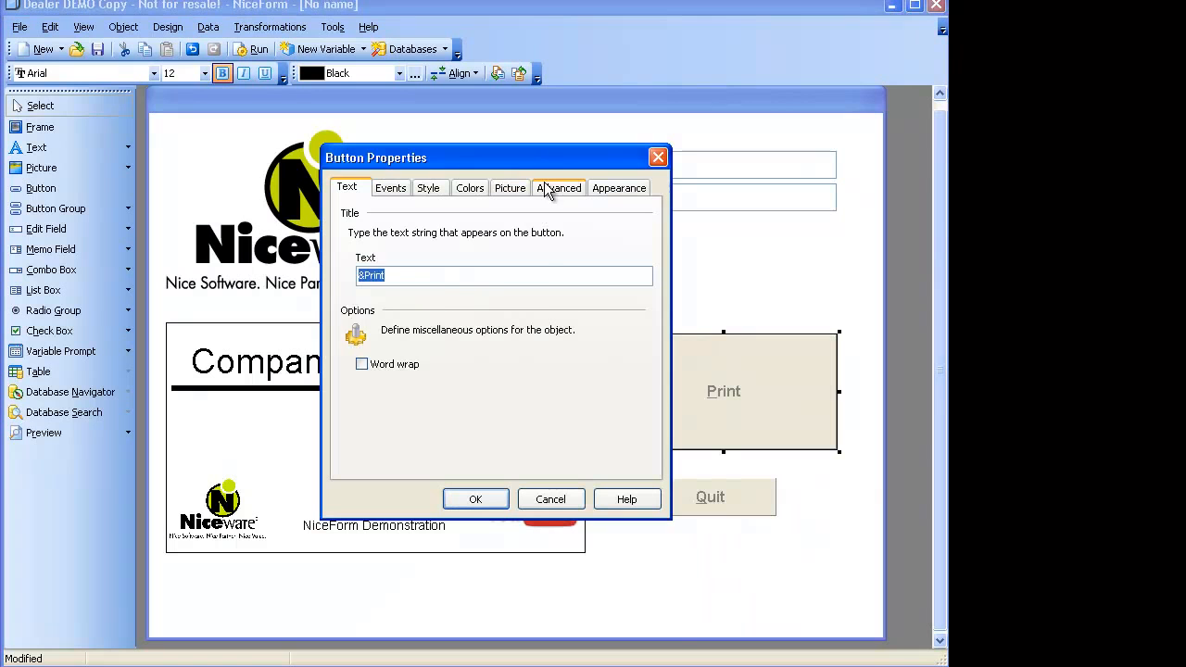
left_click(615, 188)
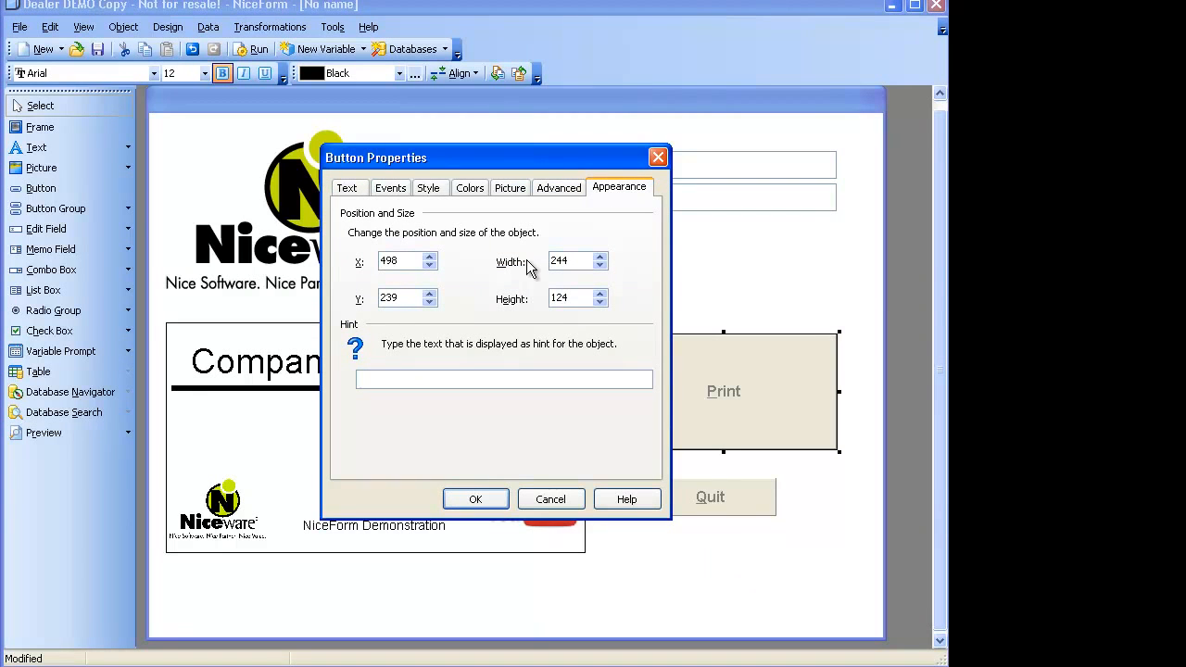
key("Return")
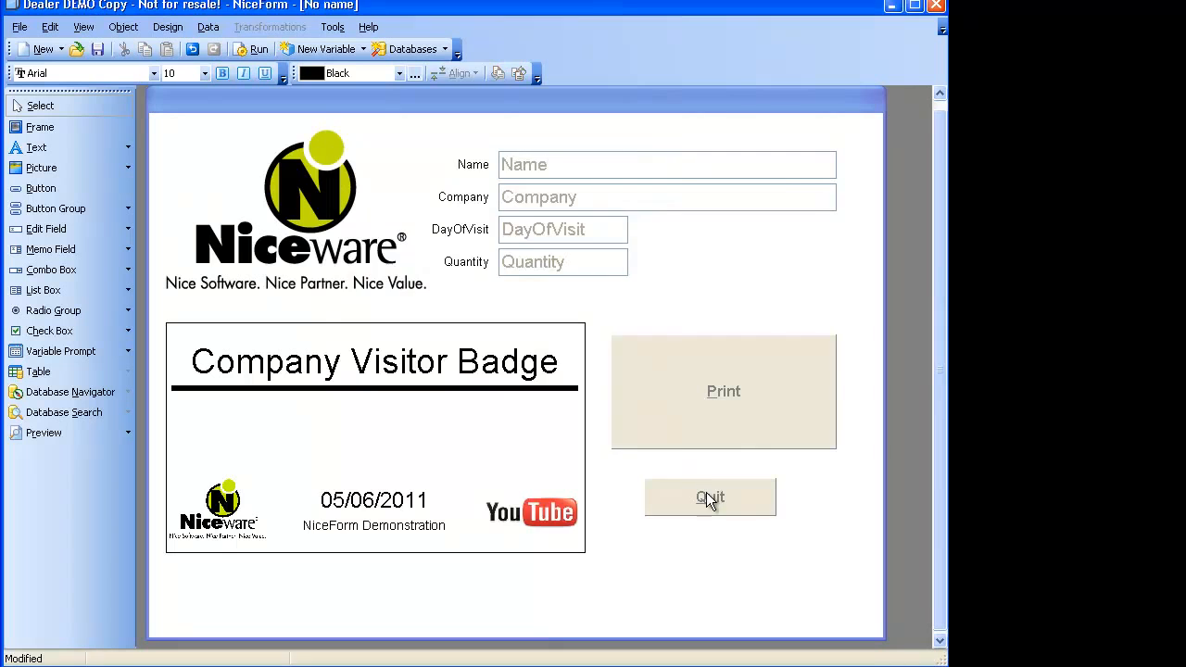
double_click(706, 493)
left_click(618, 190)
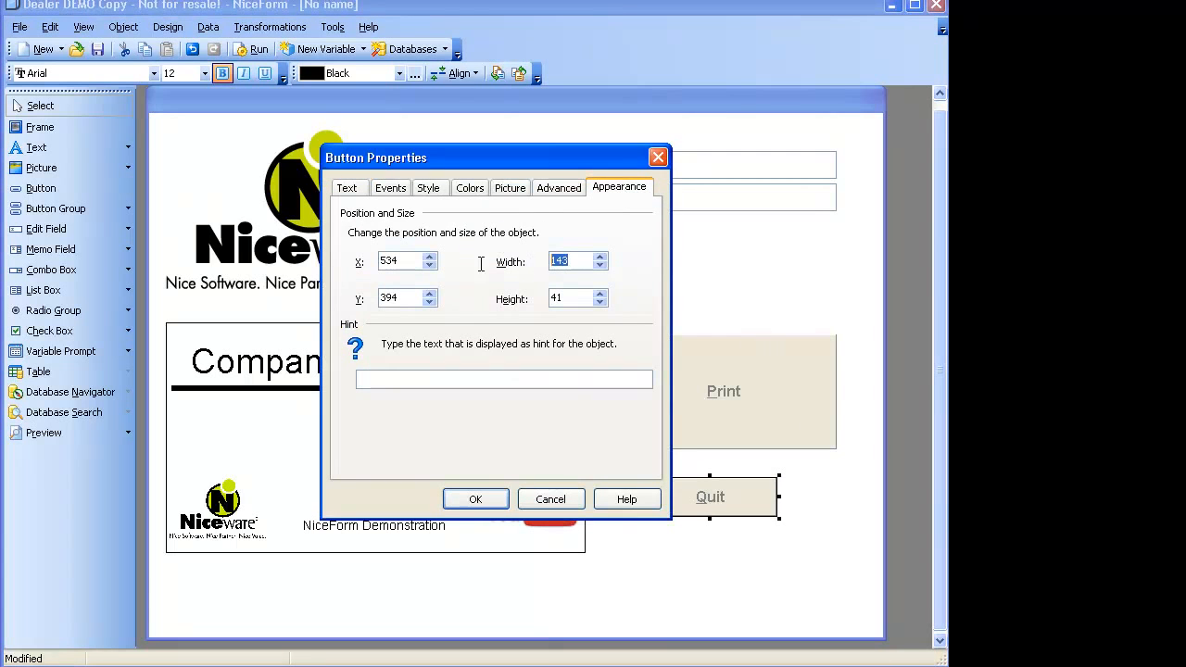
type("244")
double_click(560, 298)
type("124")
key("Return")
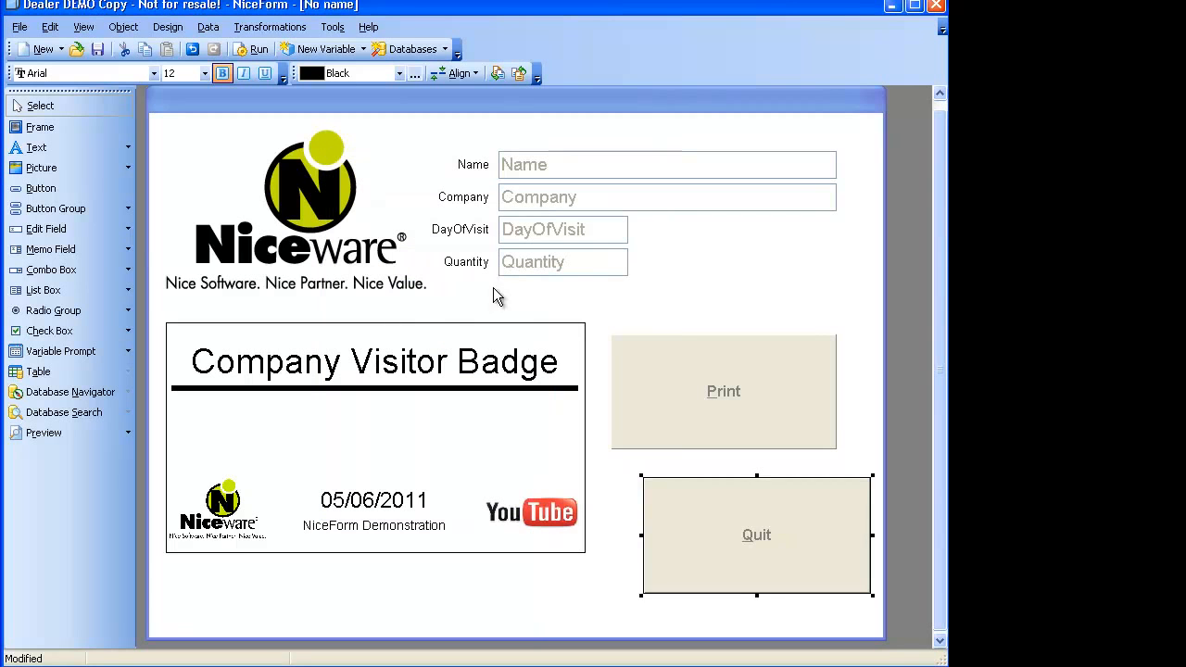
Place Quit under Print and align both buttons on their horizontal centres.
left_click_drag(701, 507, 673, 480)
left_click_drag(660, 326, 685, 546)
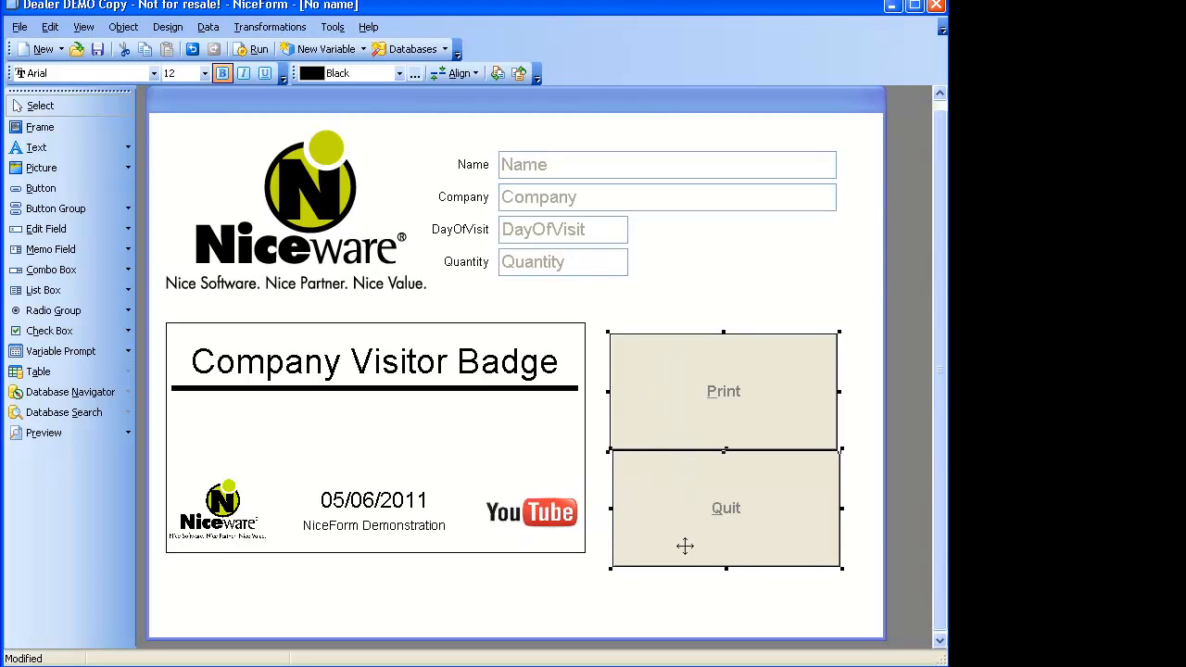
left_click(442, 75)
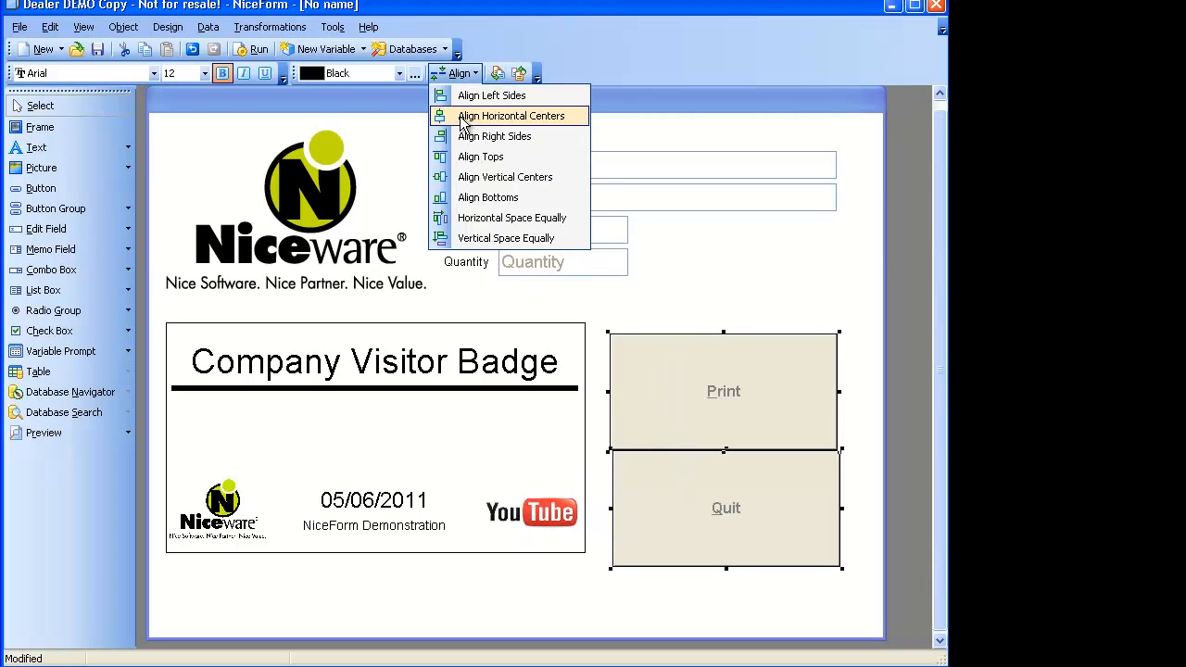
left_click(467, 117)
left_click_drag(672, 369, 671, 359)
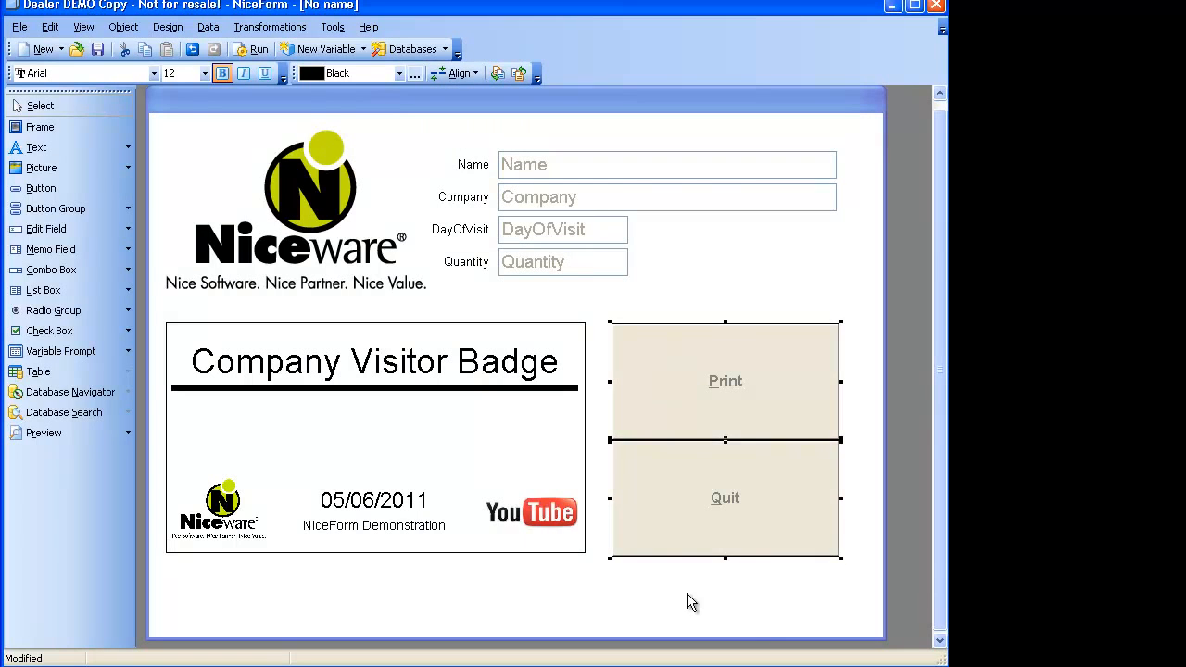
left_click(713, 598)
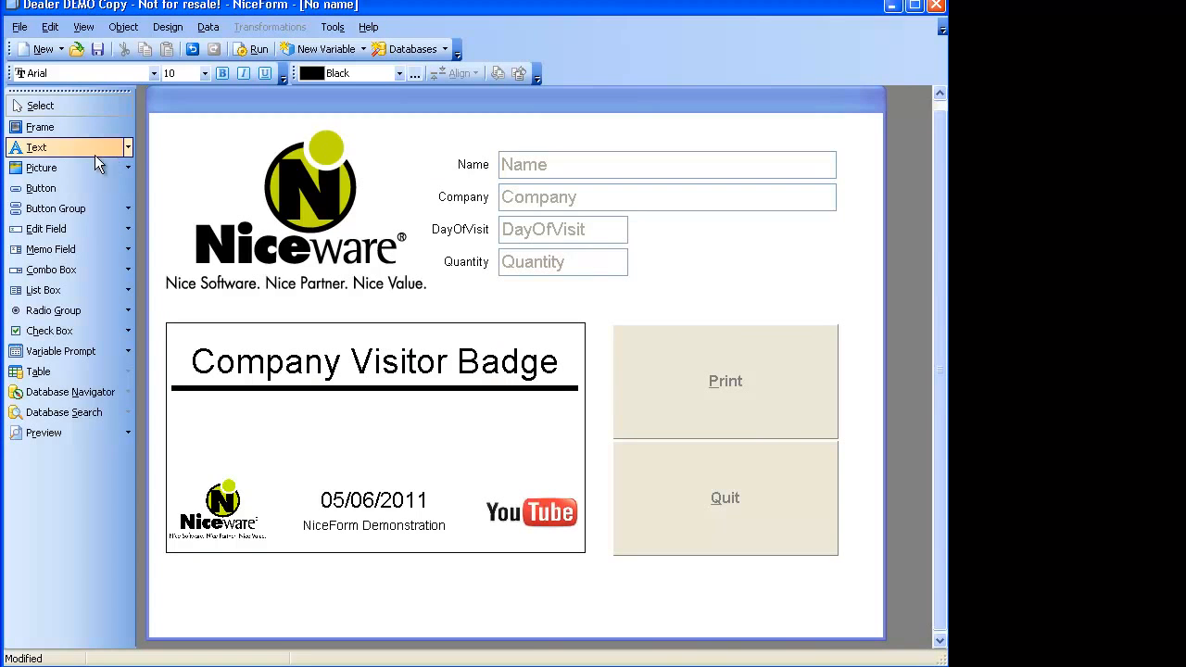
Add a 'For Assistance Call' text object with the support phone number below the buttons.
left_click(70, 145)
left_click(688, 584)
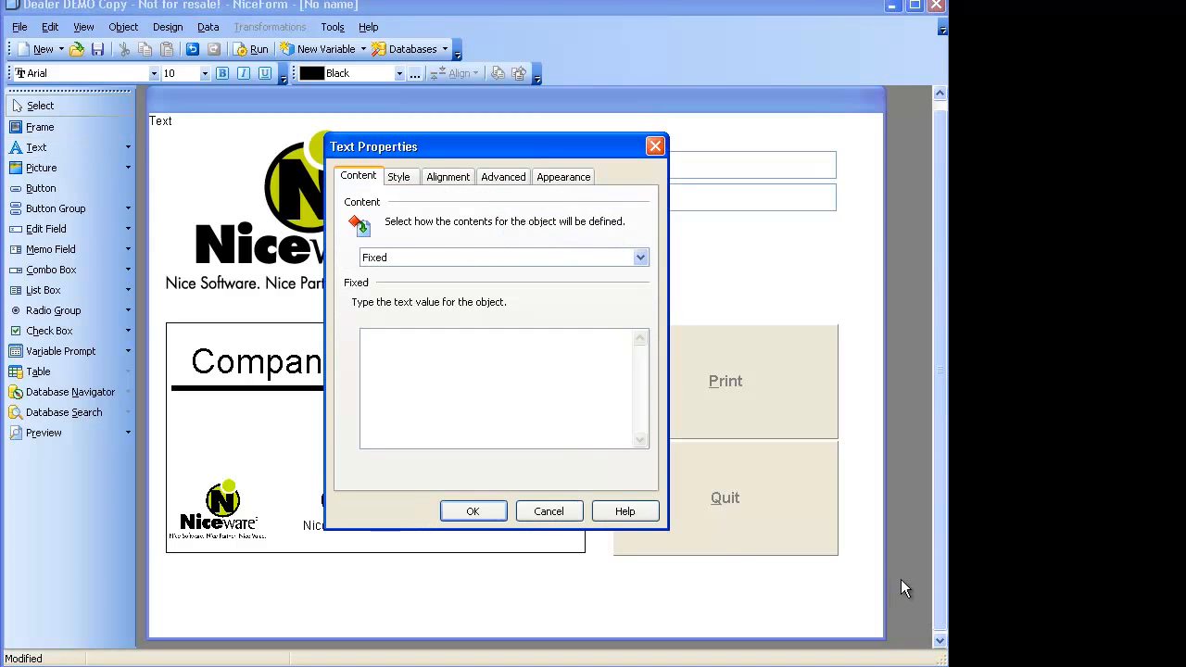
type("Fo")
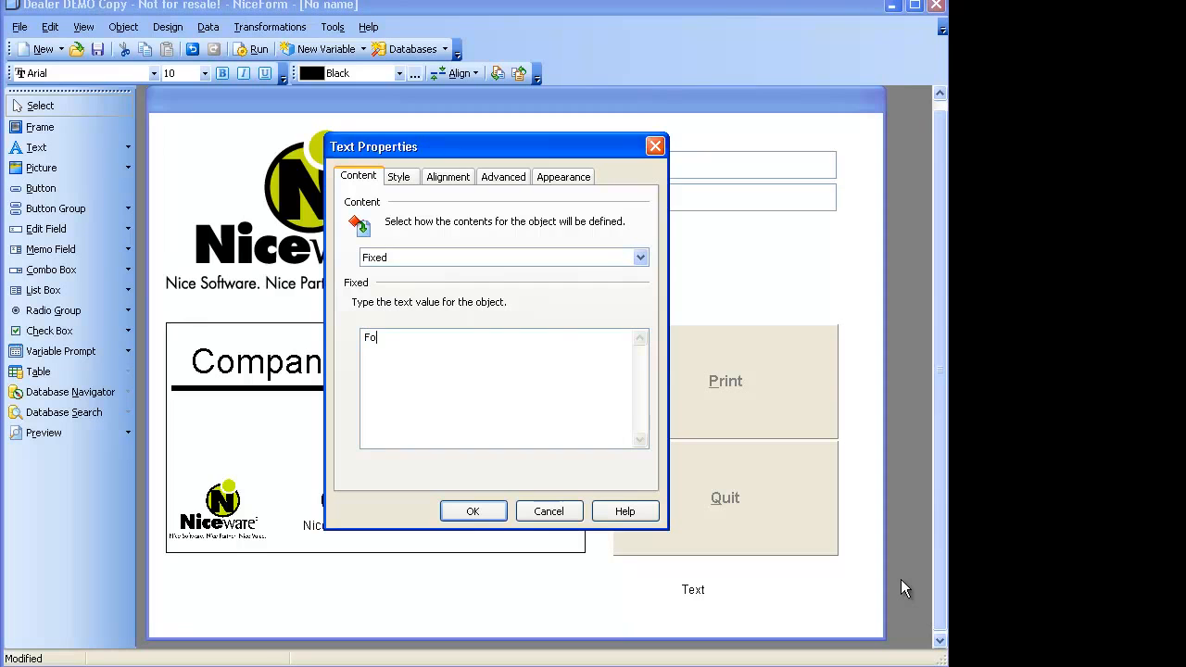
type("r Assistance")
type(" Cal")
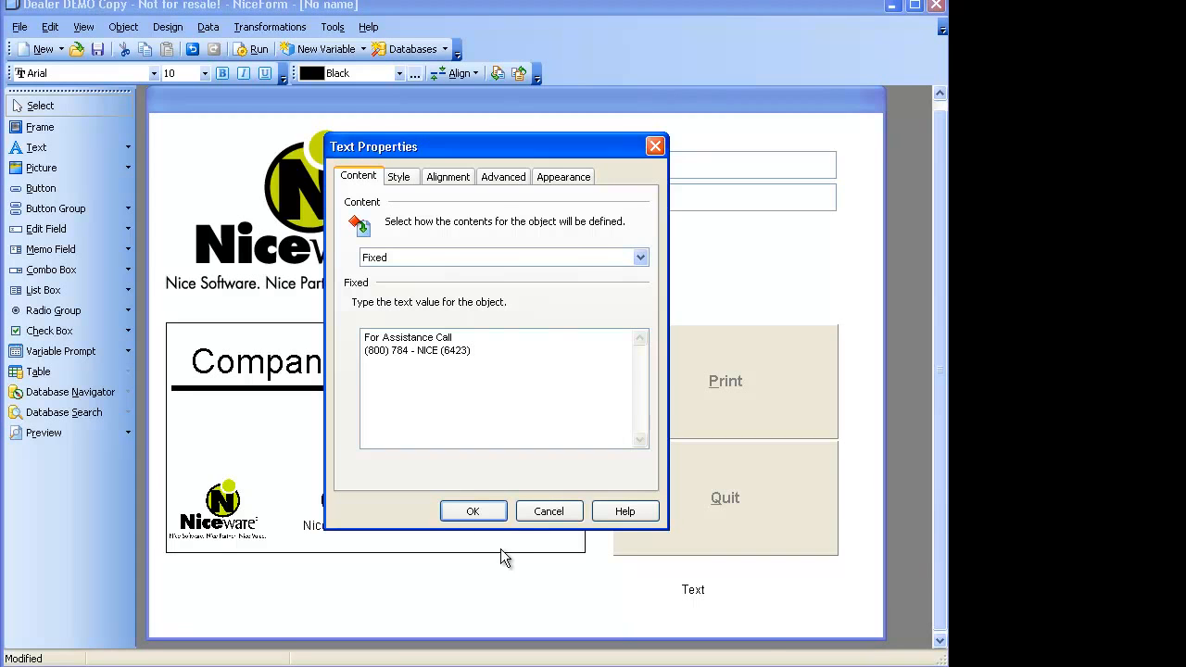
left_click(473, 511)
Reposition the assistance text and widen its box so the full line shows.
left_click_drag(752, 596, 871, 636)
left_click_drag(794, 609, 755, 608)
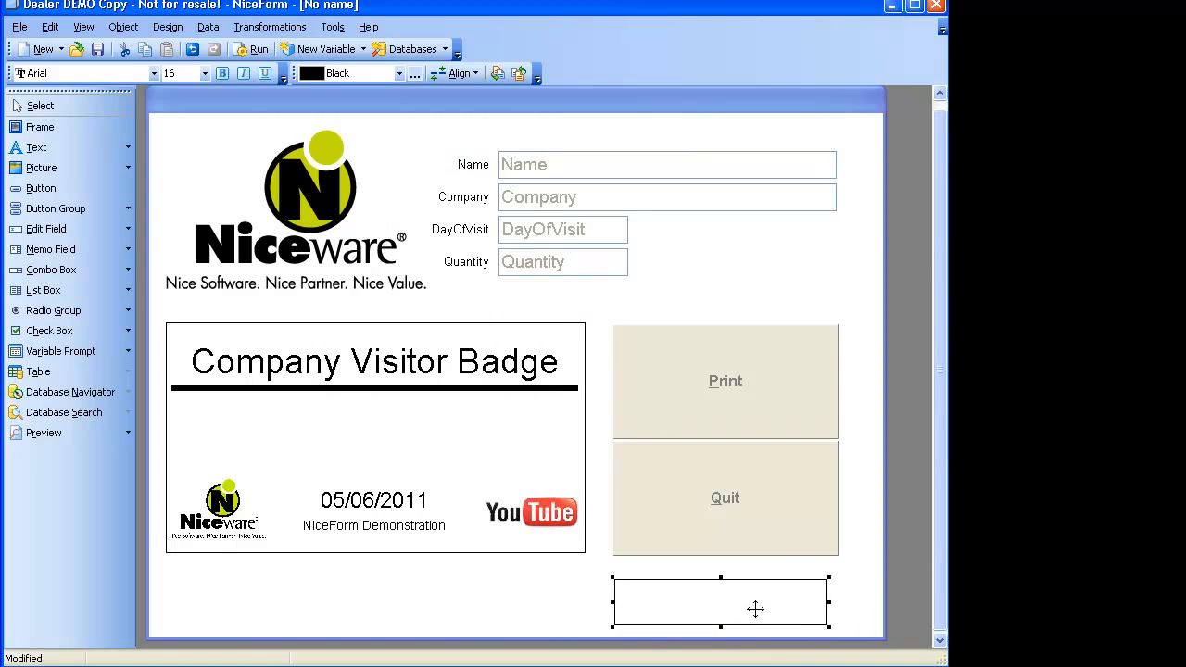
left_click(596, 588)
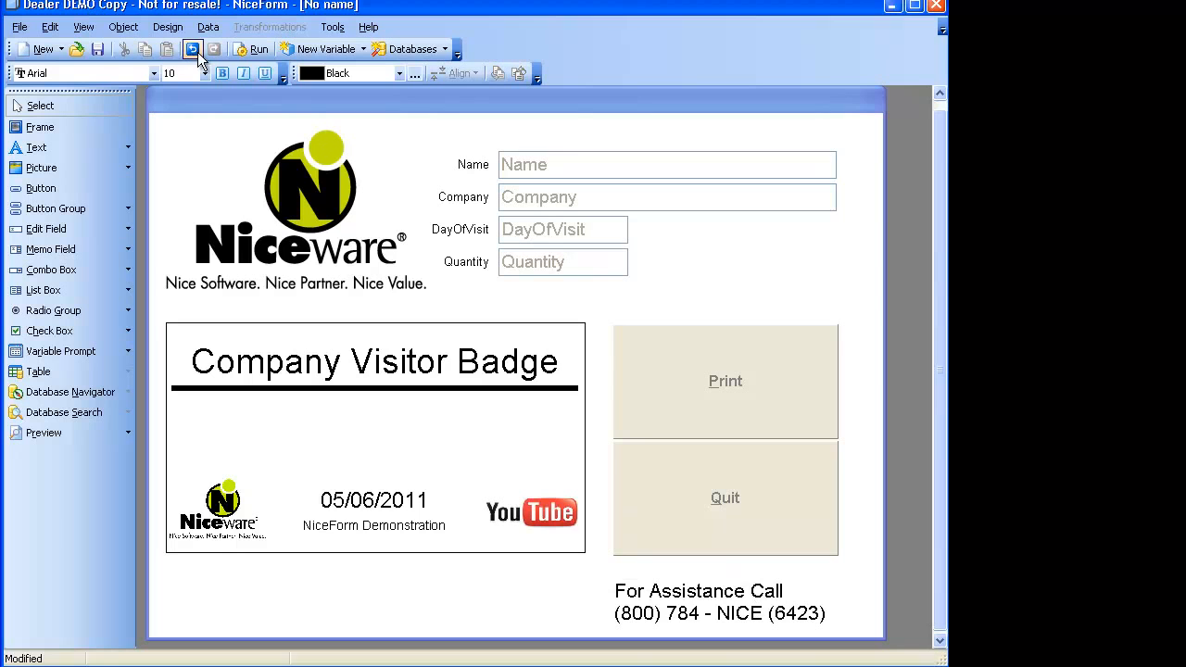
Run the form without saving, entering 'Visitor Name' as Name and 'Niceware' as Company.
left_click(255, 49)
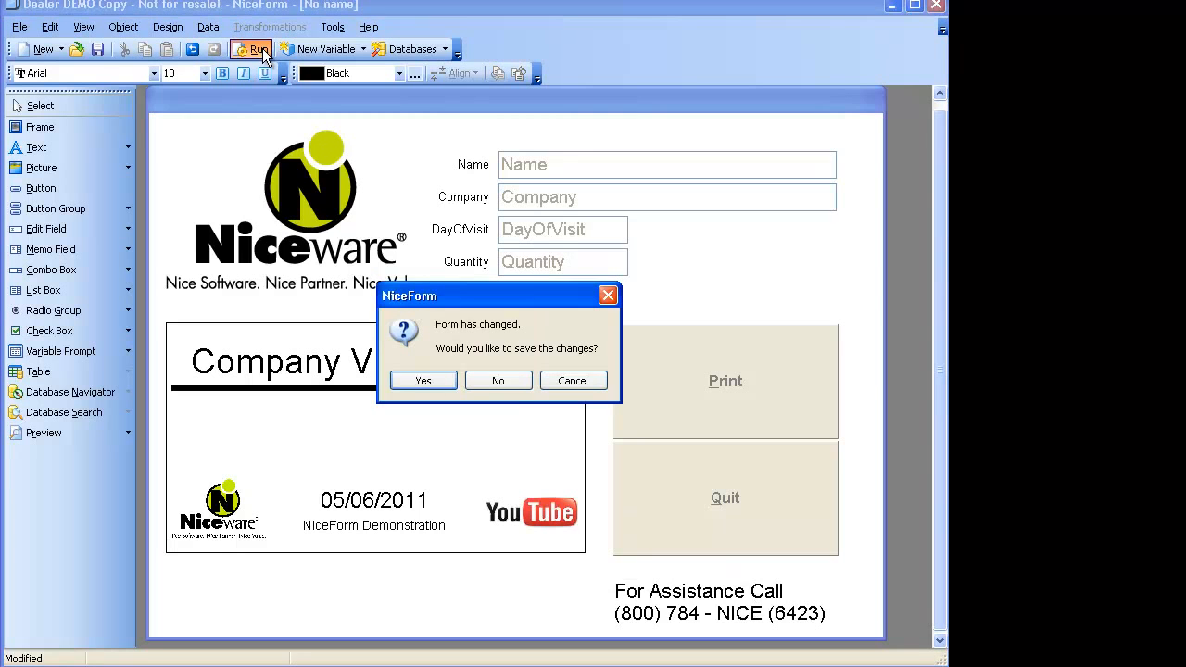
left_click(504, 383)
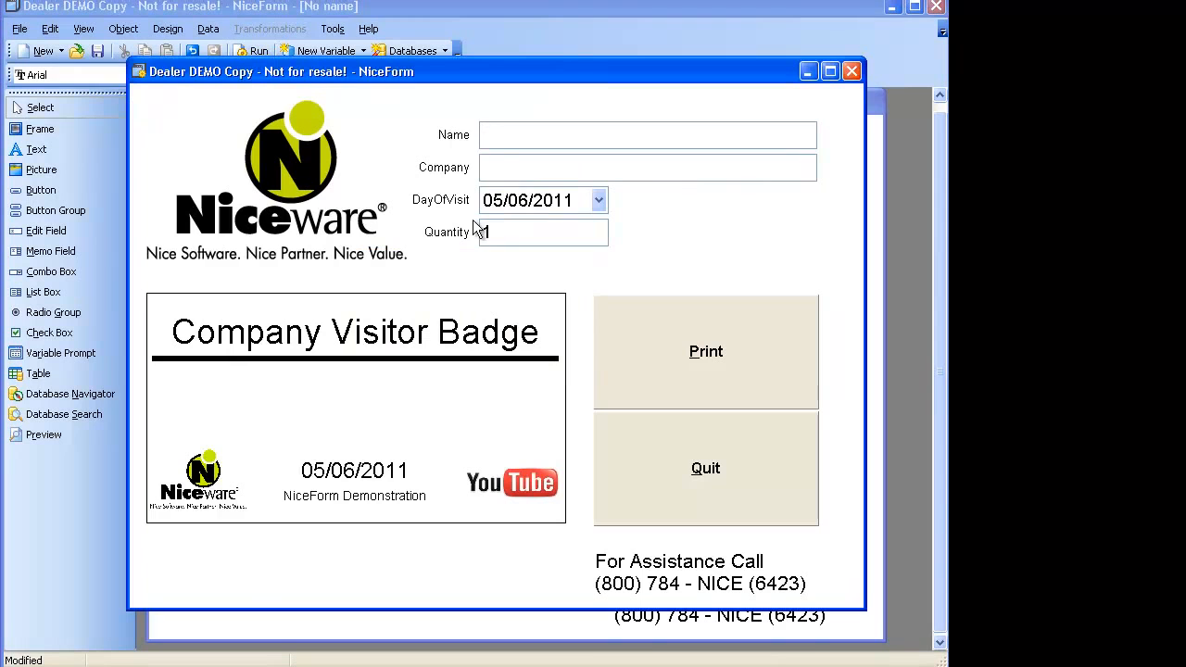
type("Visitor Name")
key("Tab")
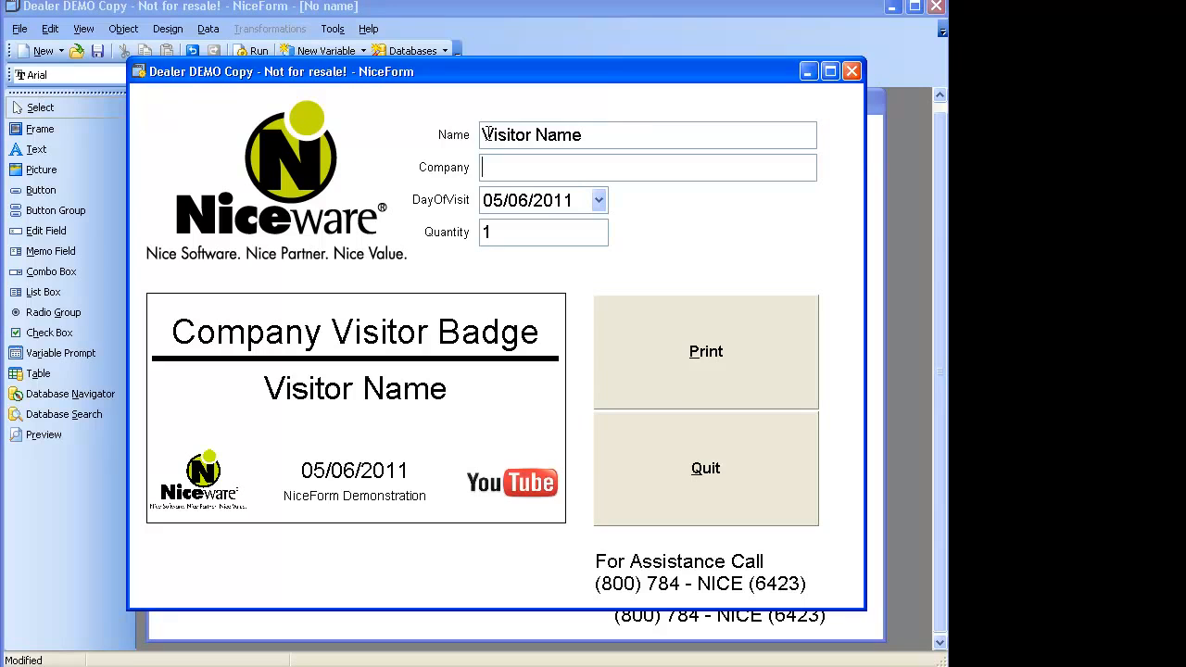
type("Niceware")
key("Tab")
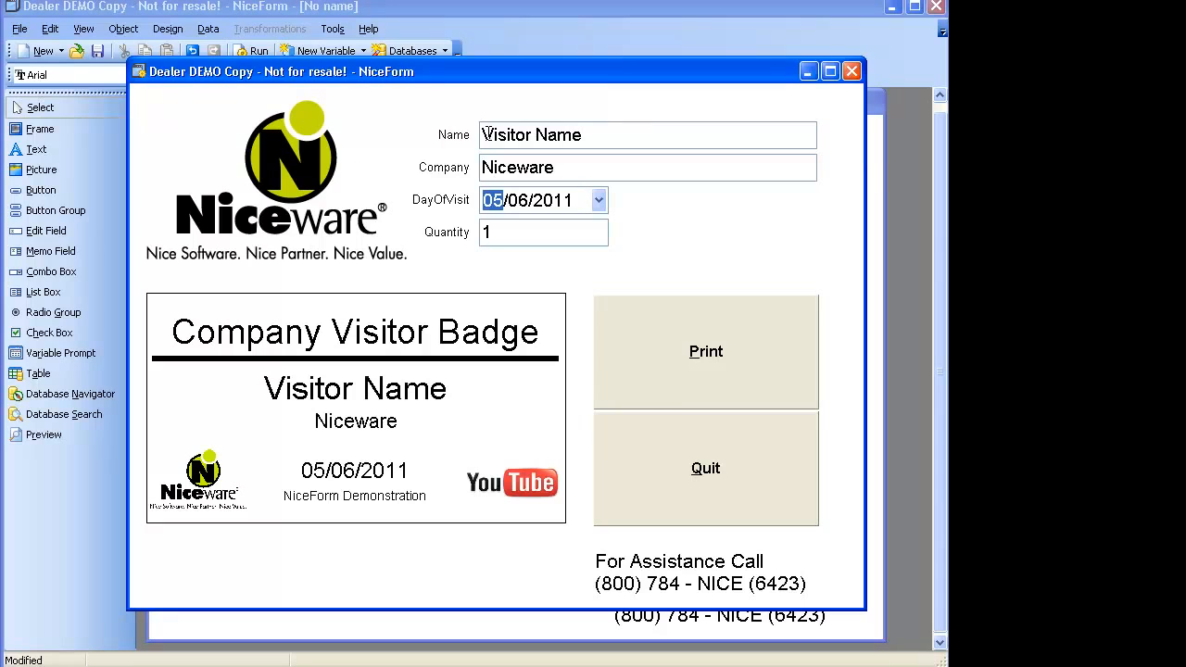